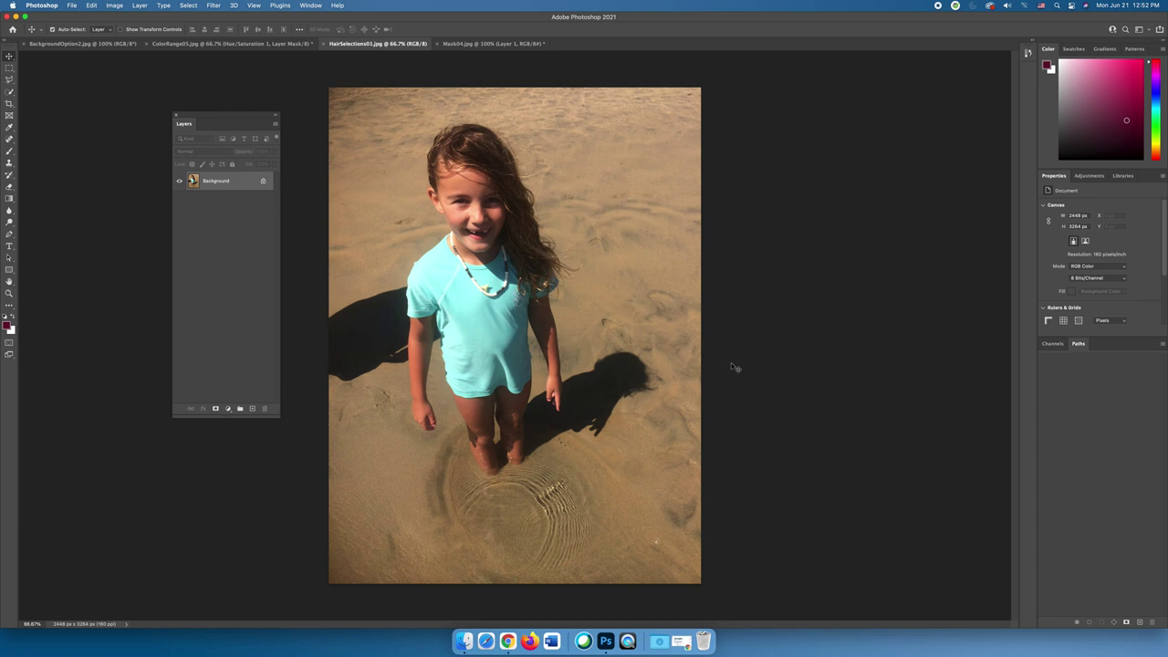
Step: Quick-select the girl by brushing over her hair, turquoise shirt, arm and shadow on the sand
left_click(10, 93)
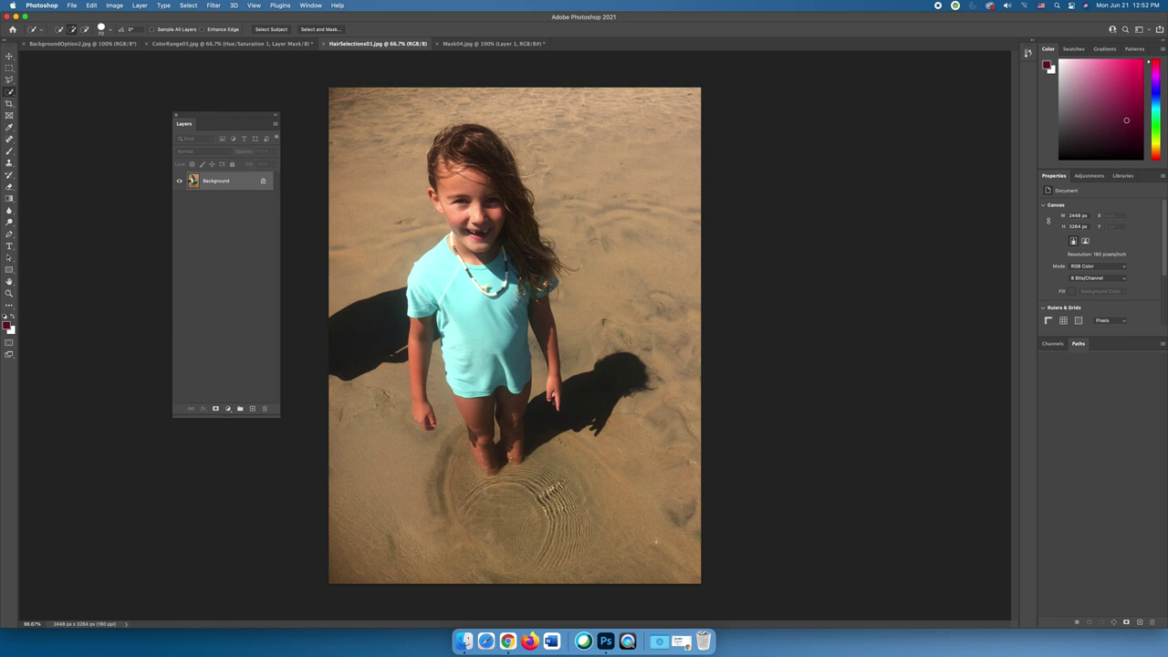
mouse_move(483, 155)
left_mouse_down()
mouse_move(447, 157)
mouse_move(462, 164)
left_mouse_up()
left_click(479, 293)
left_click(551, 413)
key("super+equal")
key("super+equal")
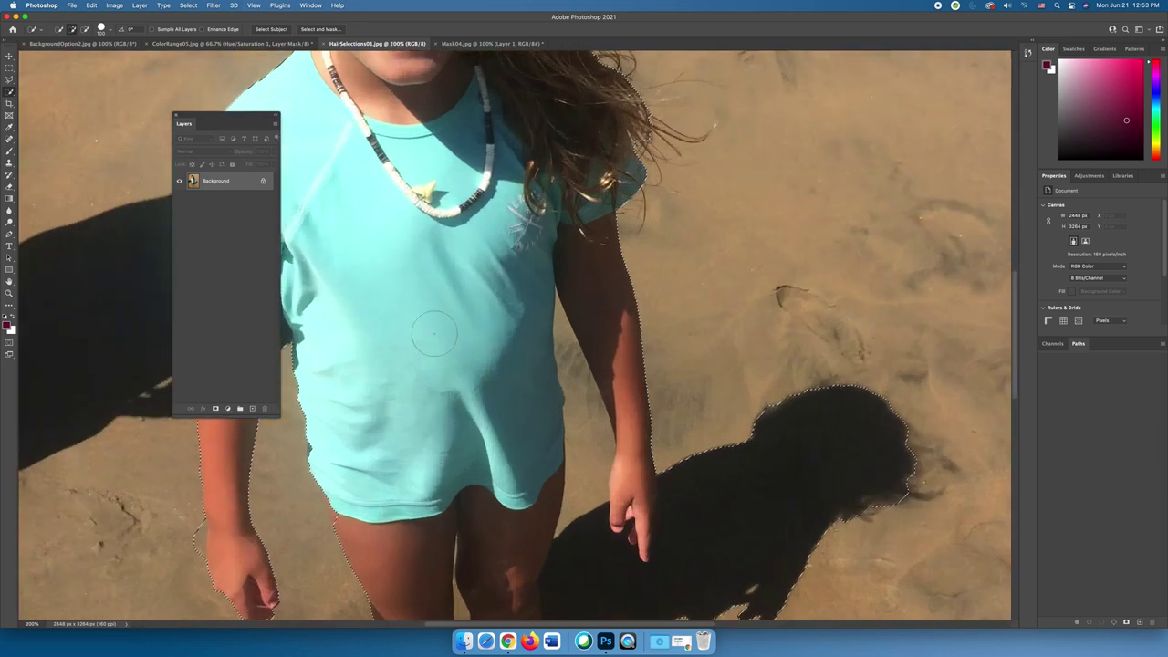
Step: With a smaller brush, subtract stray areas along the arms and legs and remove the shadow
left_click_drag(432, 338, 714, 329)
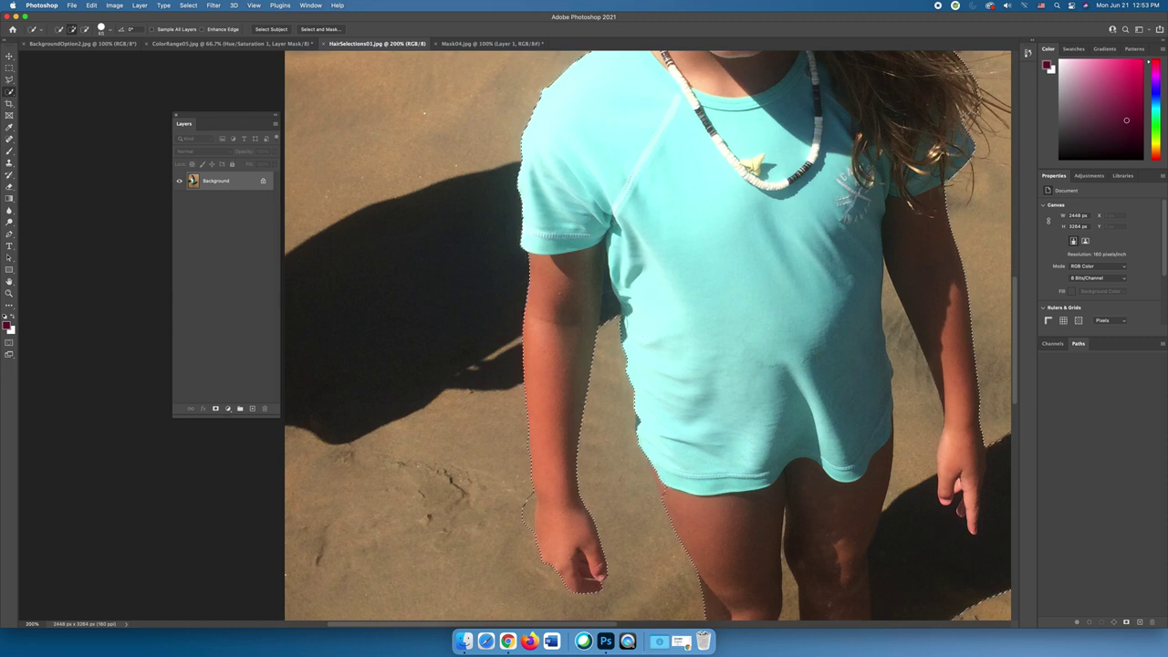
key("alt")
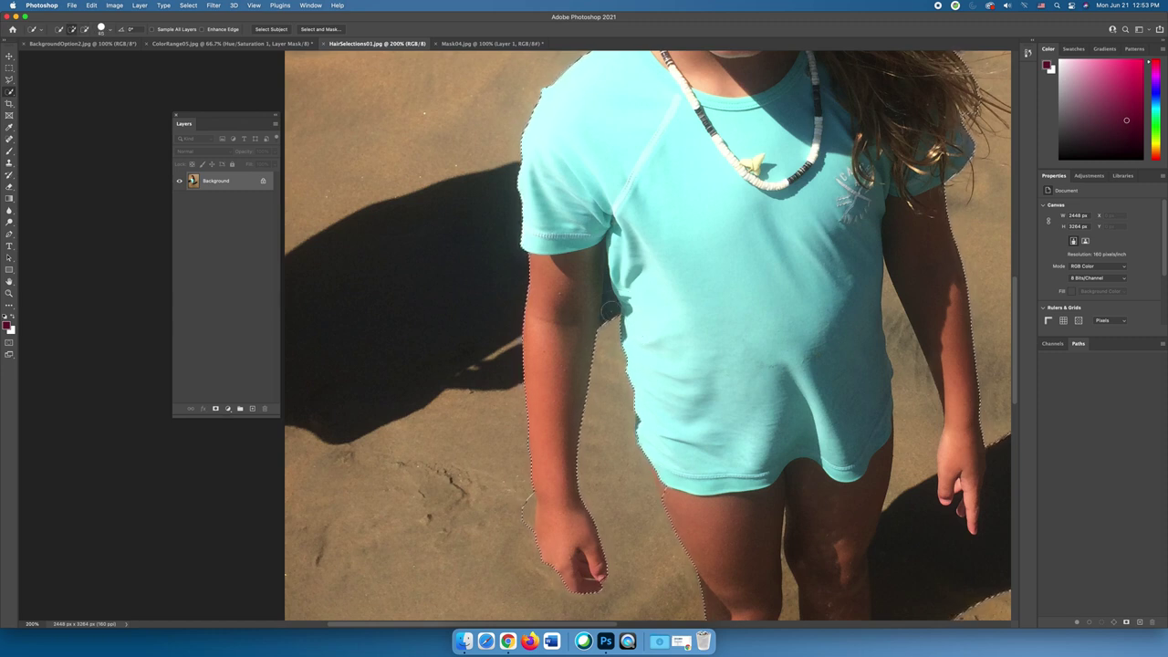
key("bracketleft")
key("alt")
key("alt")
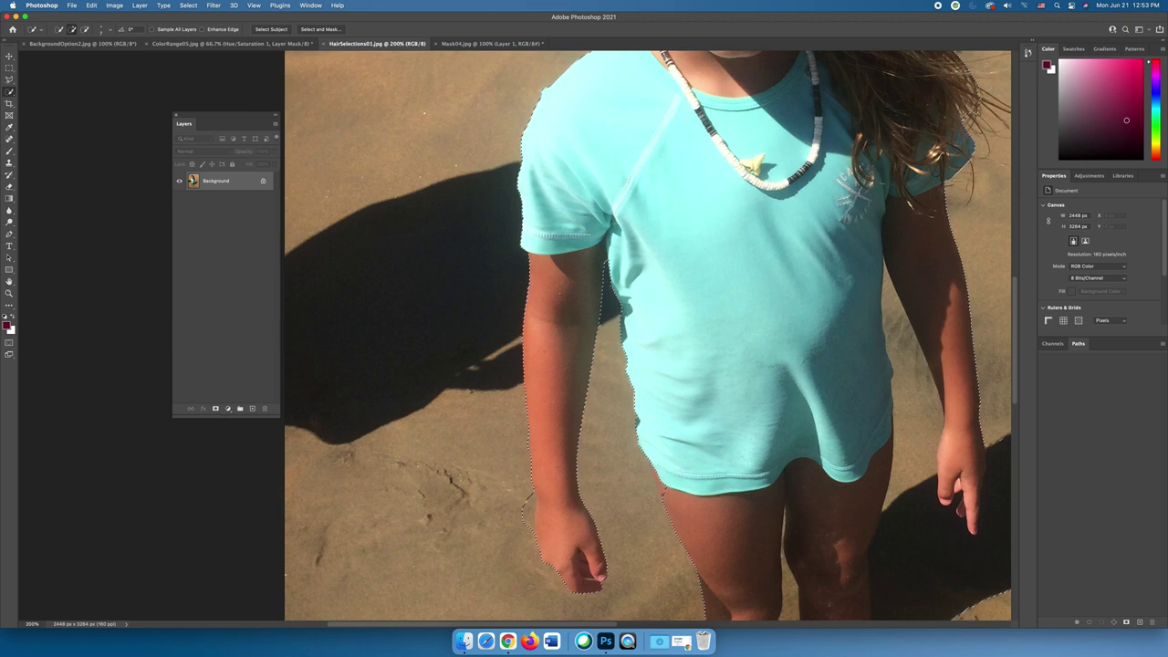
key("alt")
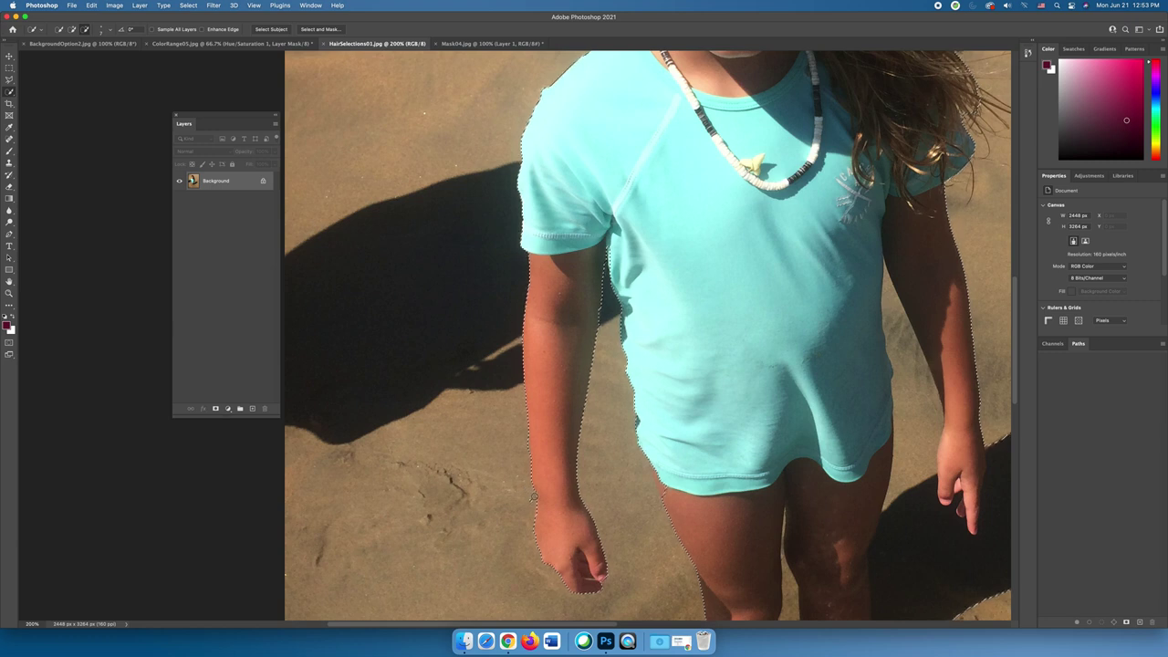
key("alt")
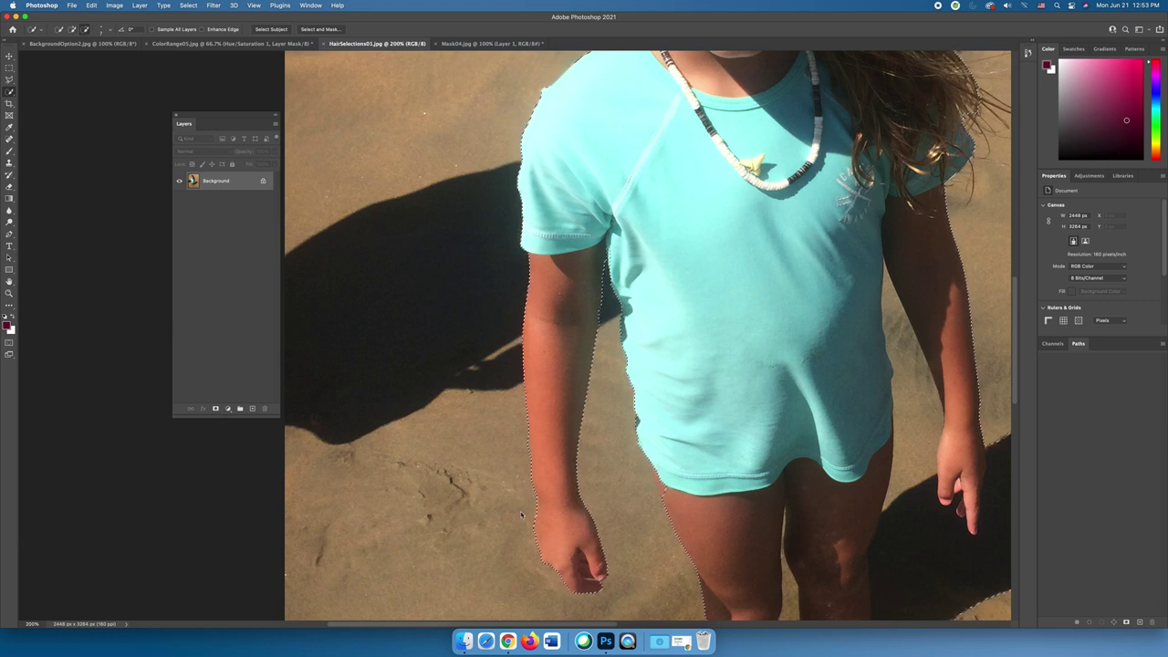
key("alt")
key("alt")
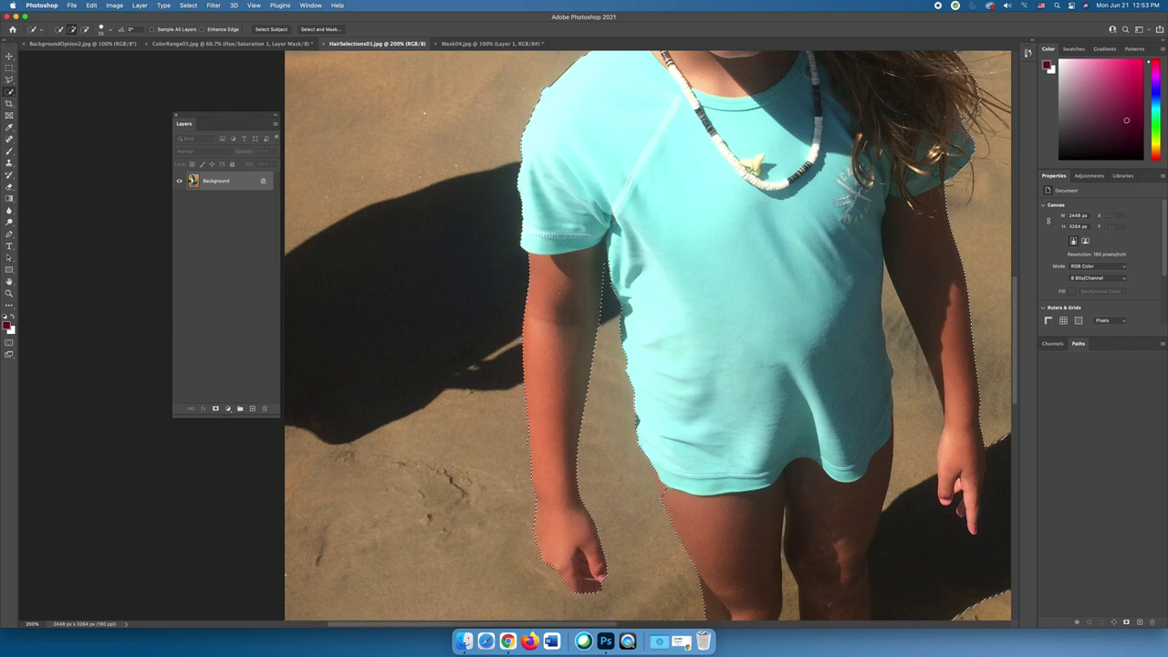
key("alt")
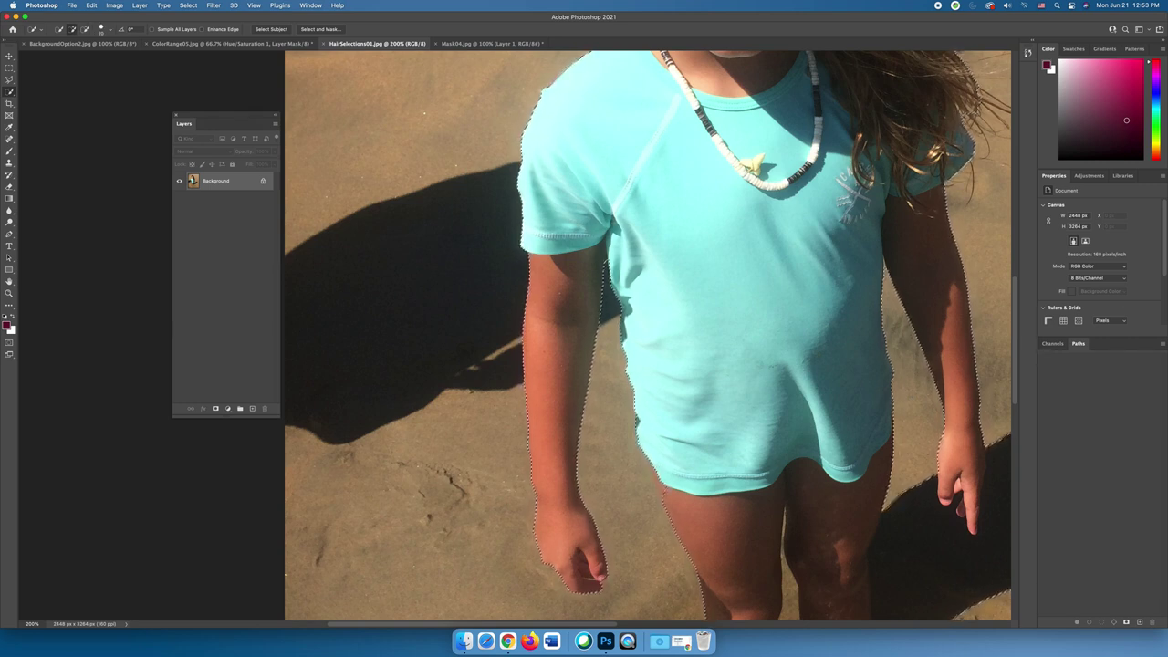
key("super+0")
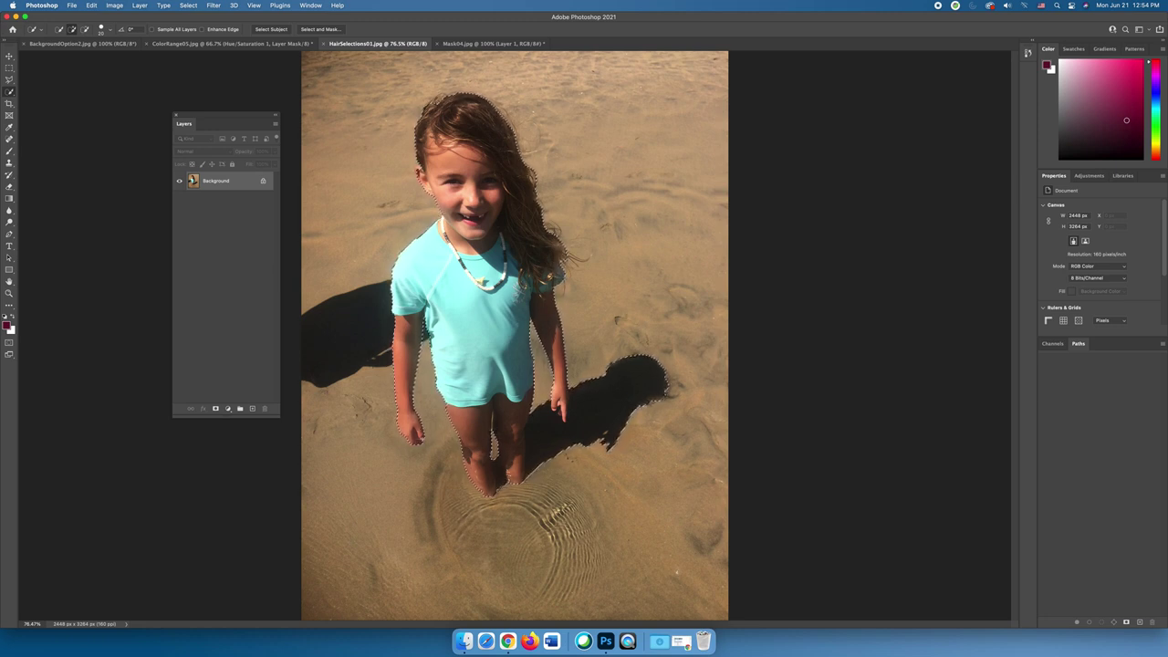
Step: In Select and Mask, preview the cutout in Overlay view, then in On Layers view over transparency
left_click(319, 30)
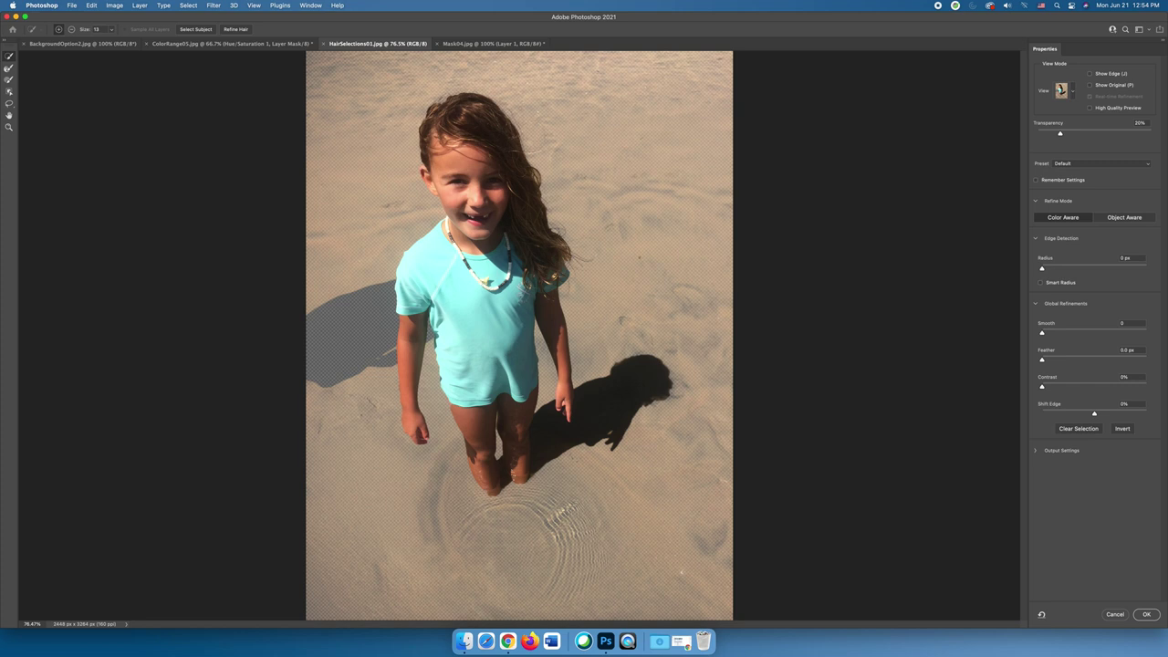
left_click(1072, 91)
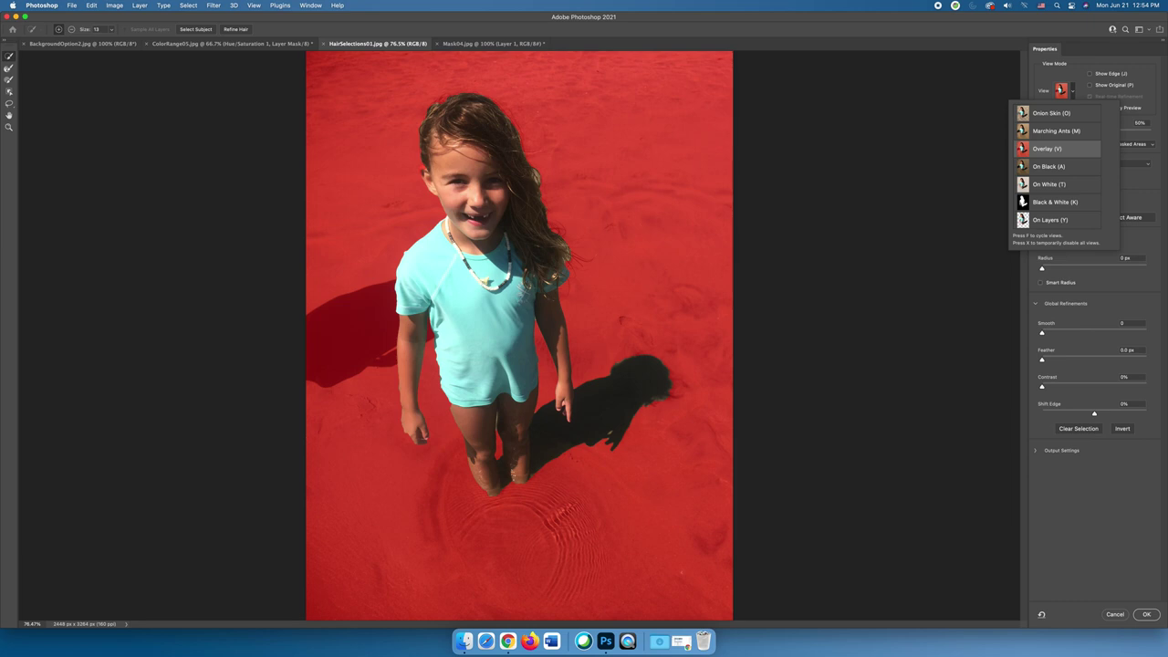
key("Escape")
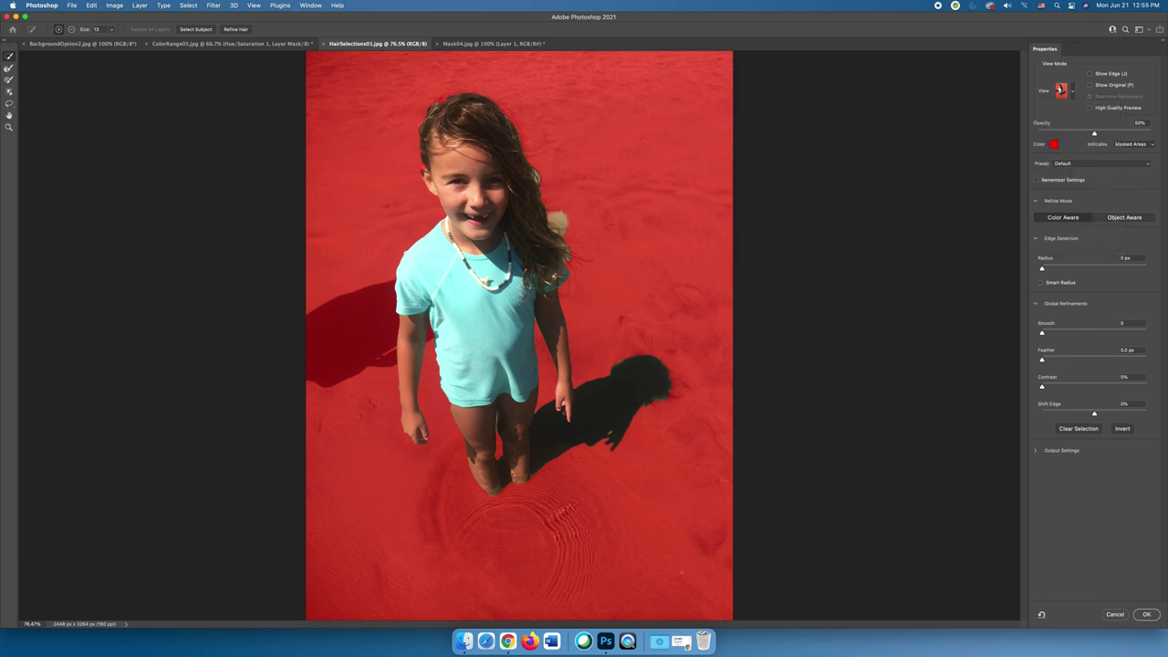
left_click(1067, 91)
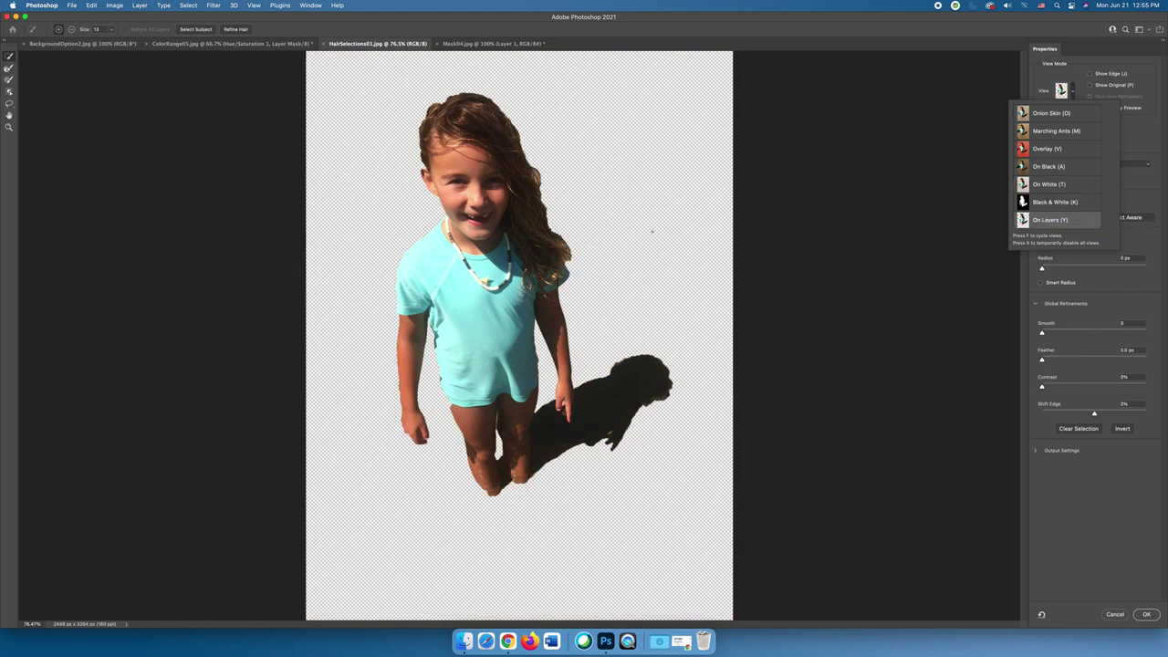
left_click(1076, 95)
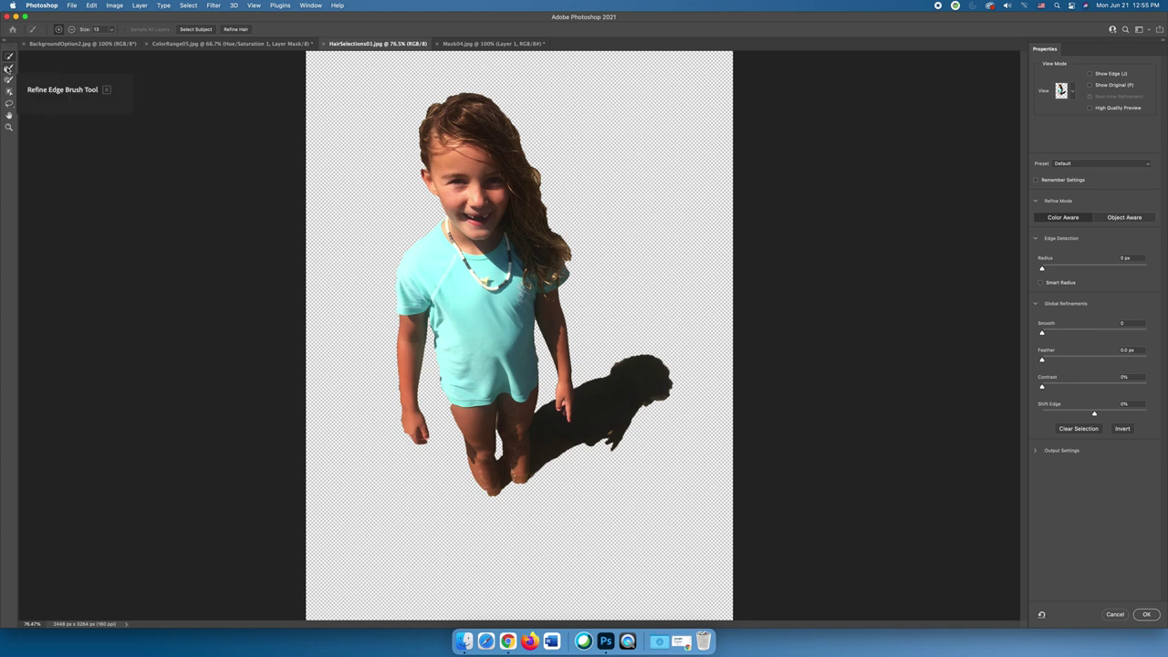
Step: Enable Decontaminate Colors in Output Settings and set the edge detection radius to 1 px
left_click(1040, 451)
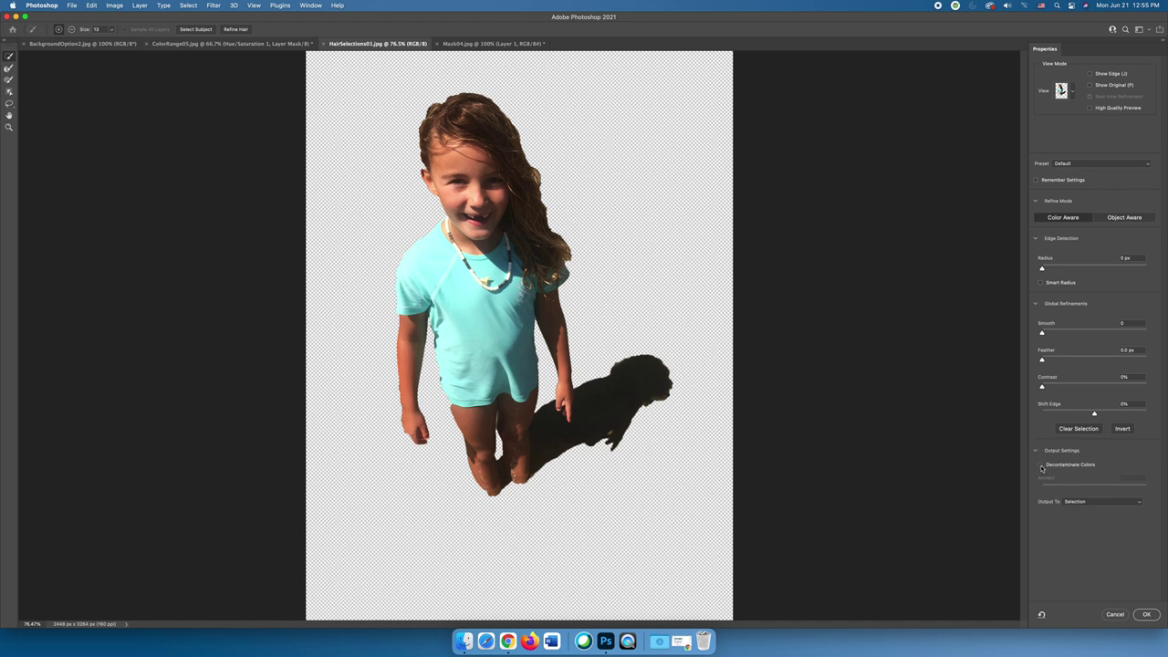
left_click(1041, 465)
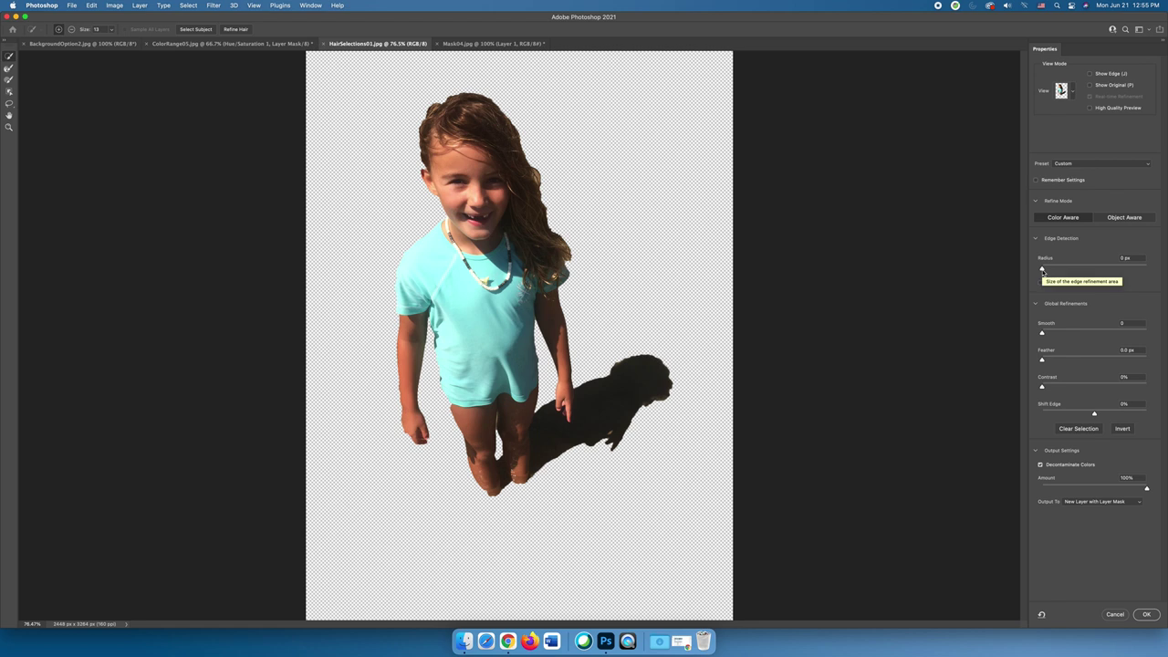
left_click_drag(1042, 270, 1049, 270)
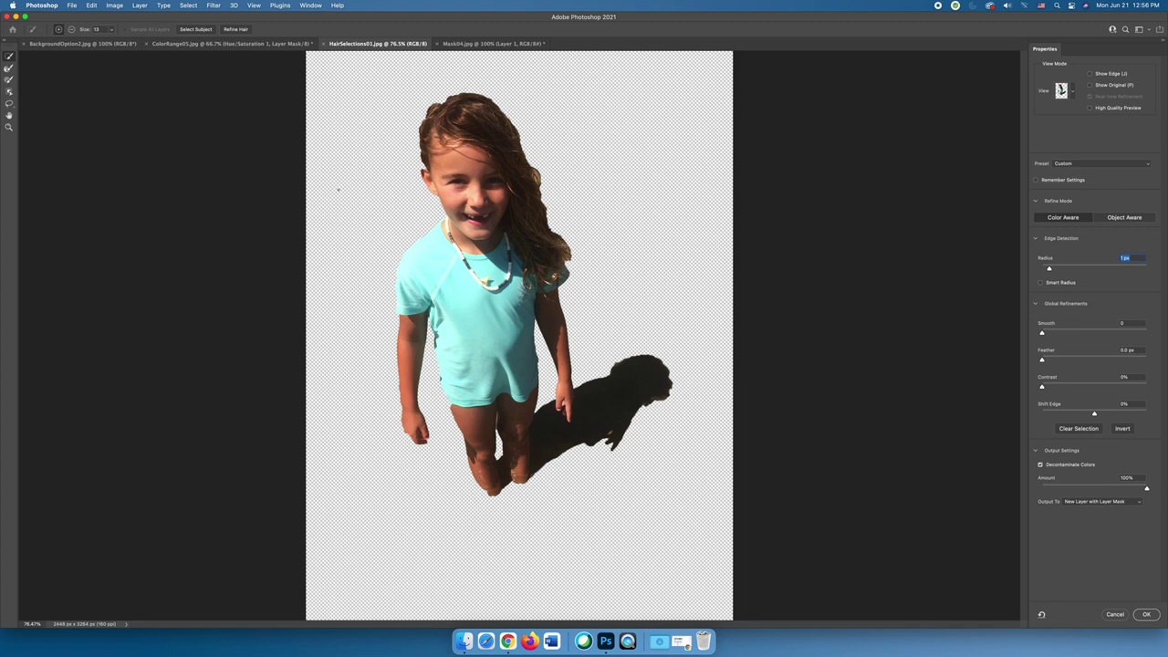
Step: Apply Refine Hair and output the cutout as a New Layer with Layer Mask
left_click(235, 29)
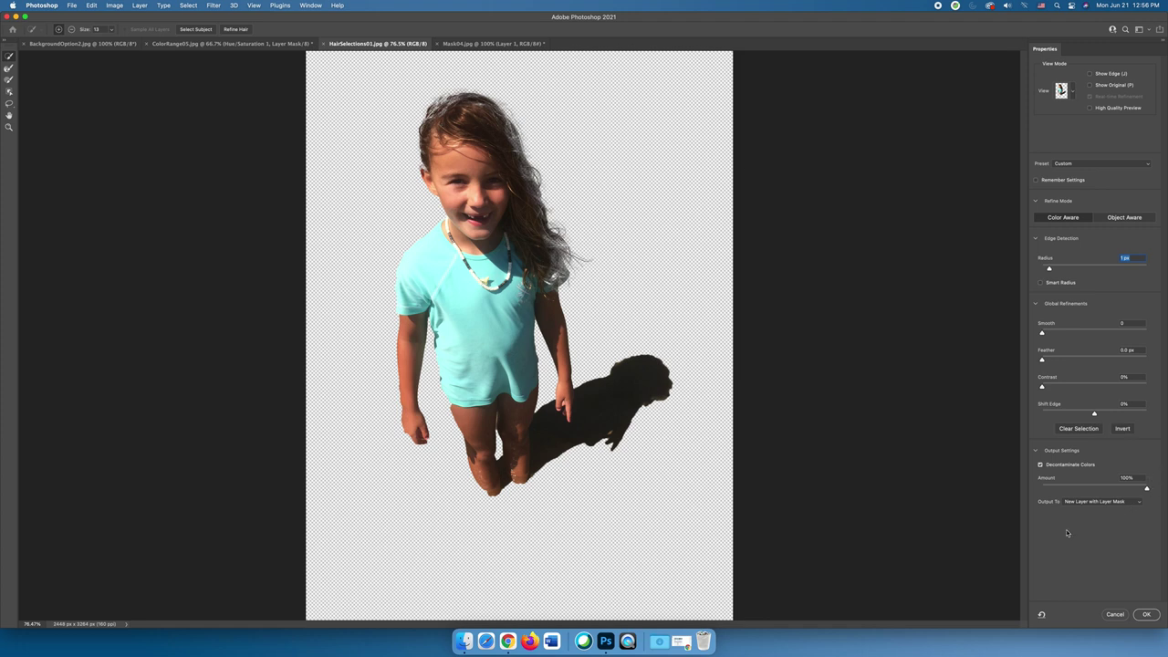
left_click(1073, 503)
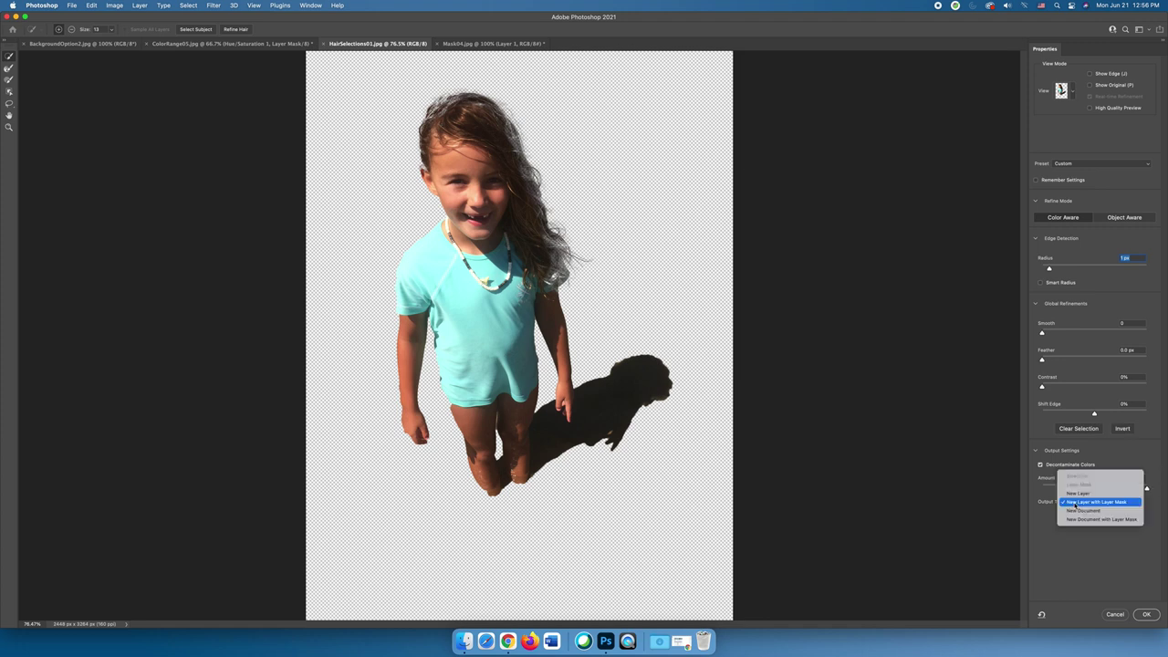
left_click(1129, 503)
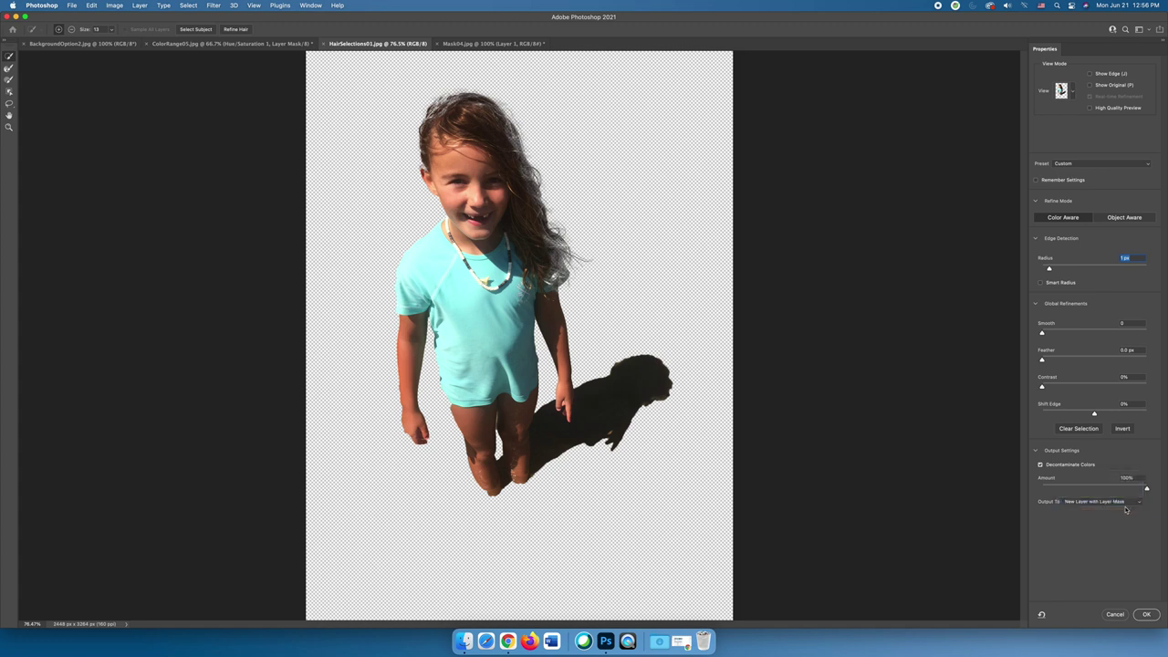
left_click(1146, 614)
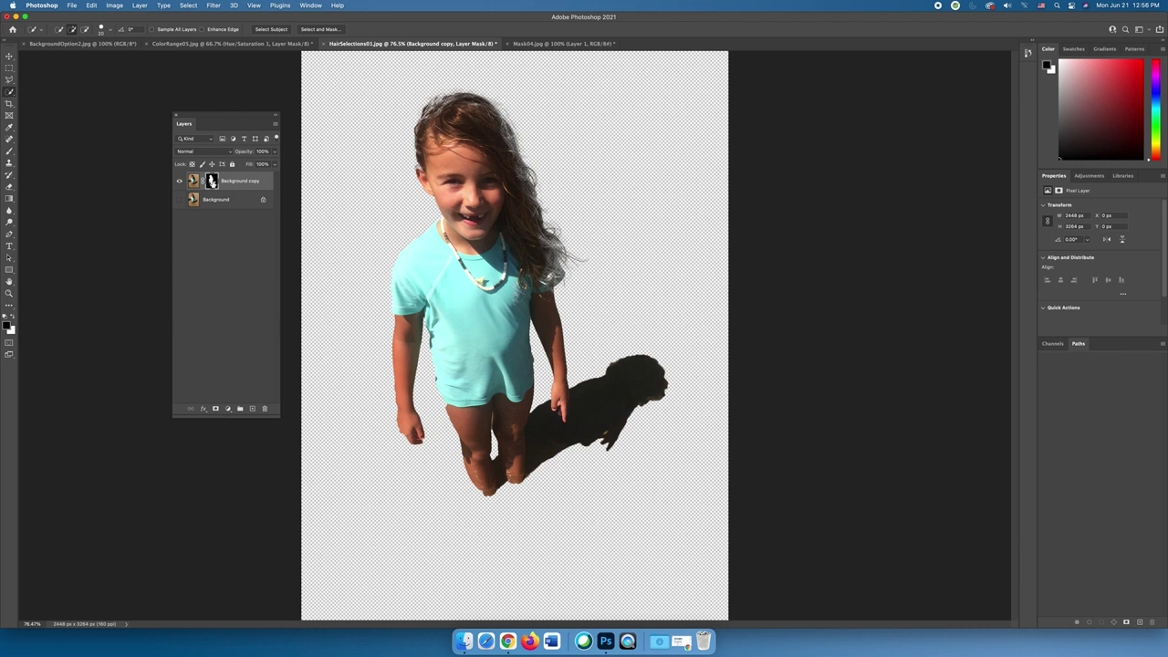
left_click(180, 182)
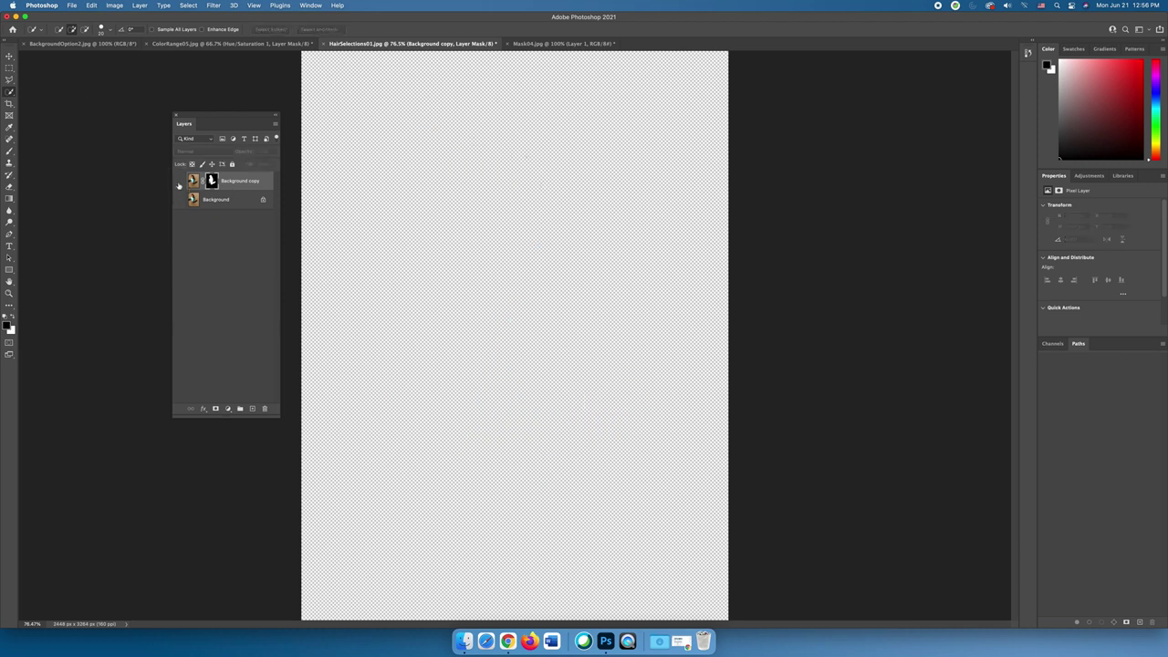
left_click(179, 182)
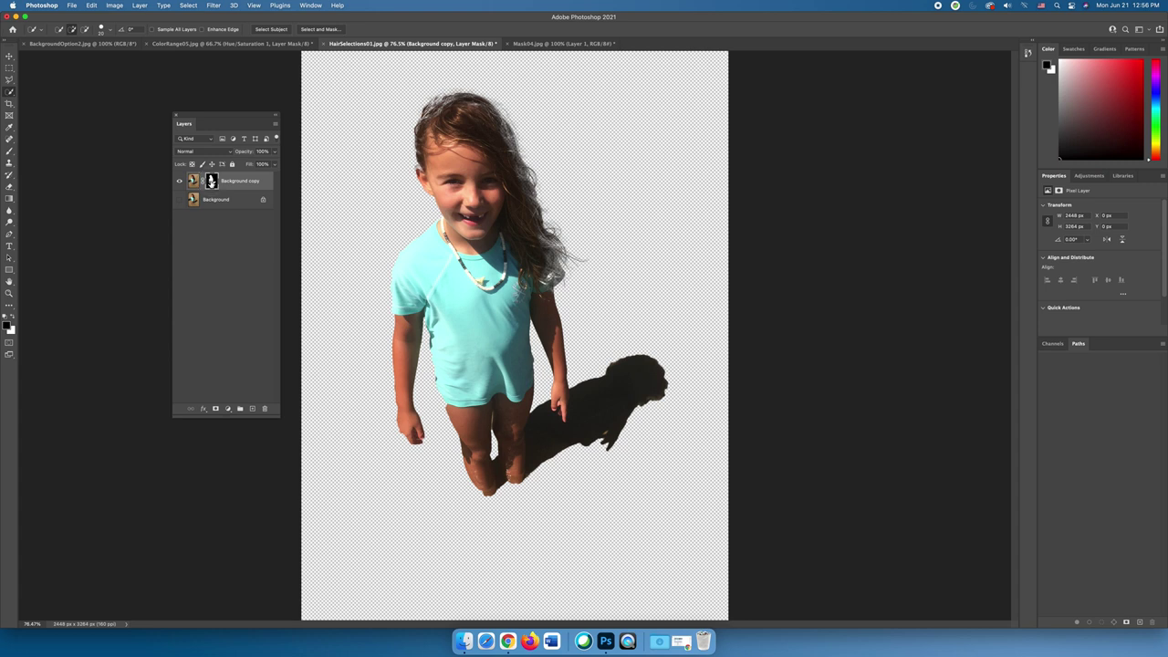
left_click(212, 181)
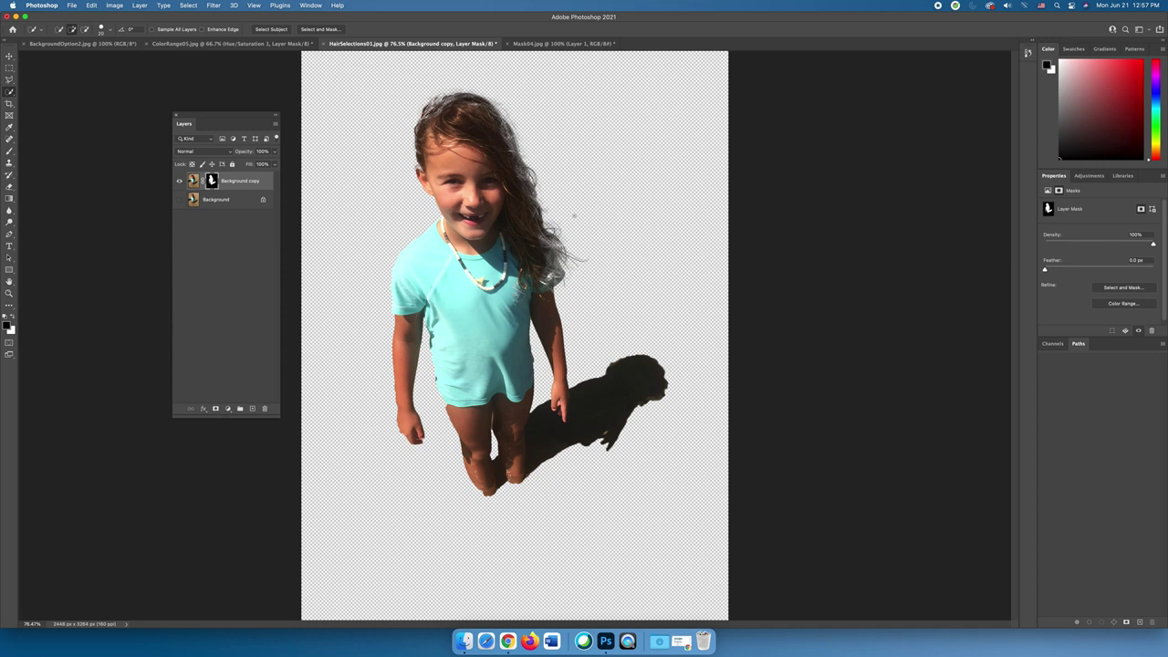
left_click(179, 200)
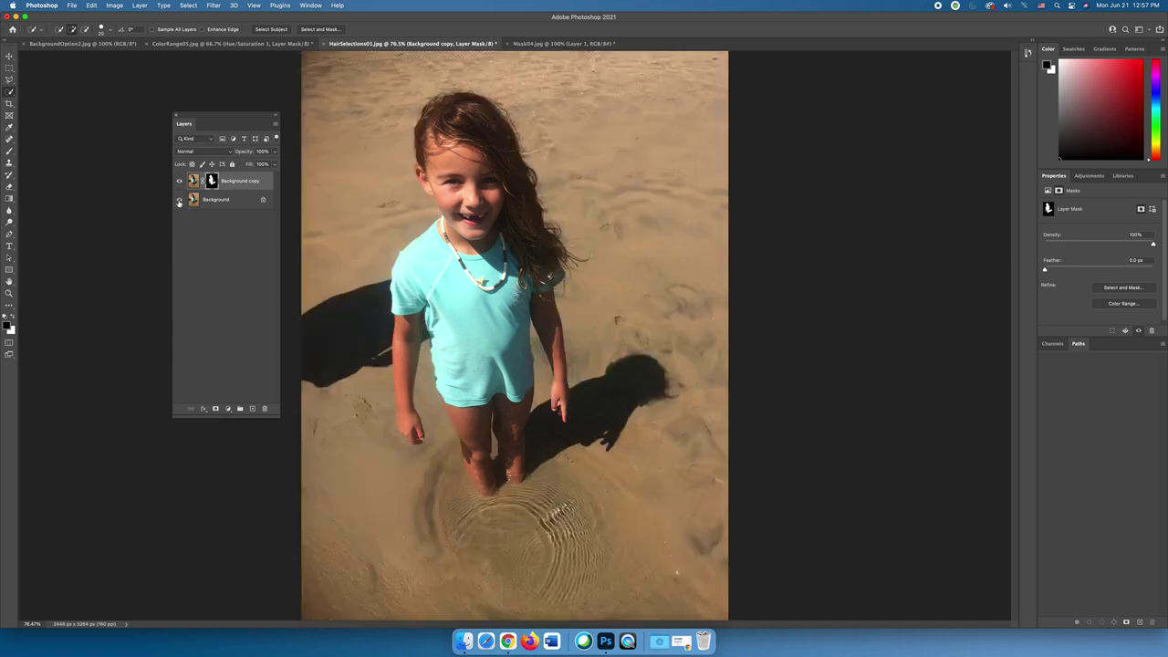
left_click(179, 200)
left_click(221, 204)
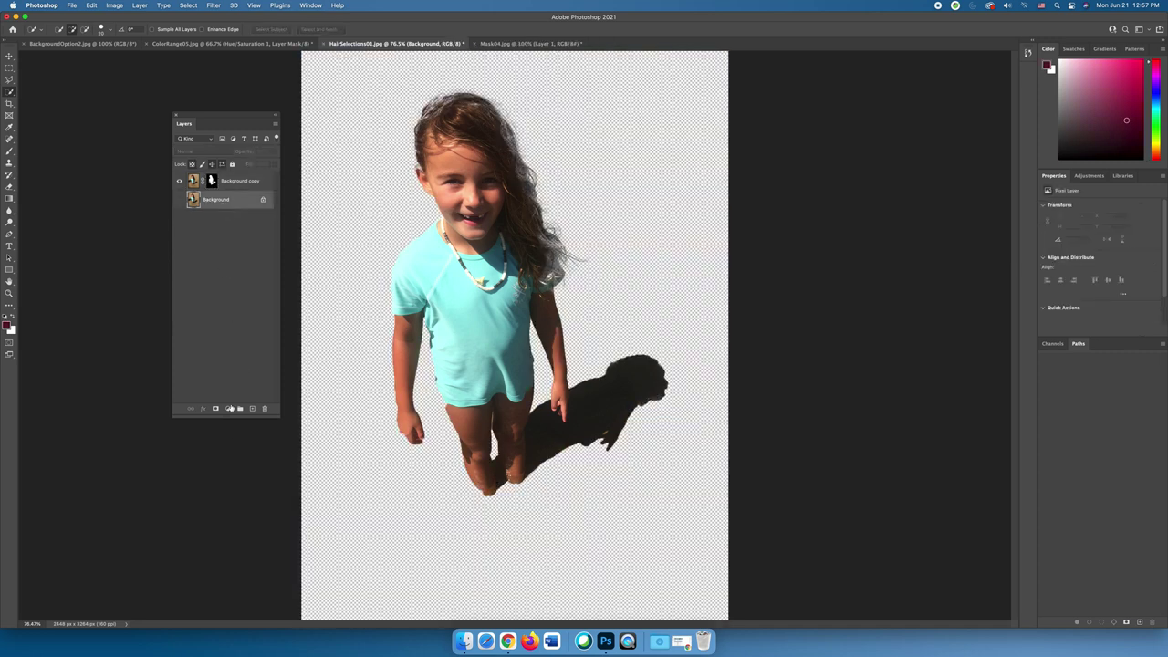
Step: Add a pink db5683 Solid Color fill layer behind the girl and target her layer mask
left_click(228, 409)
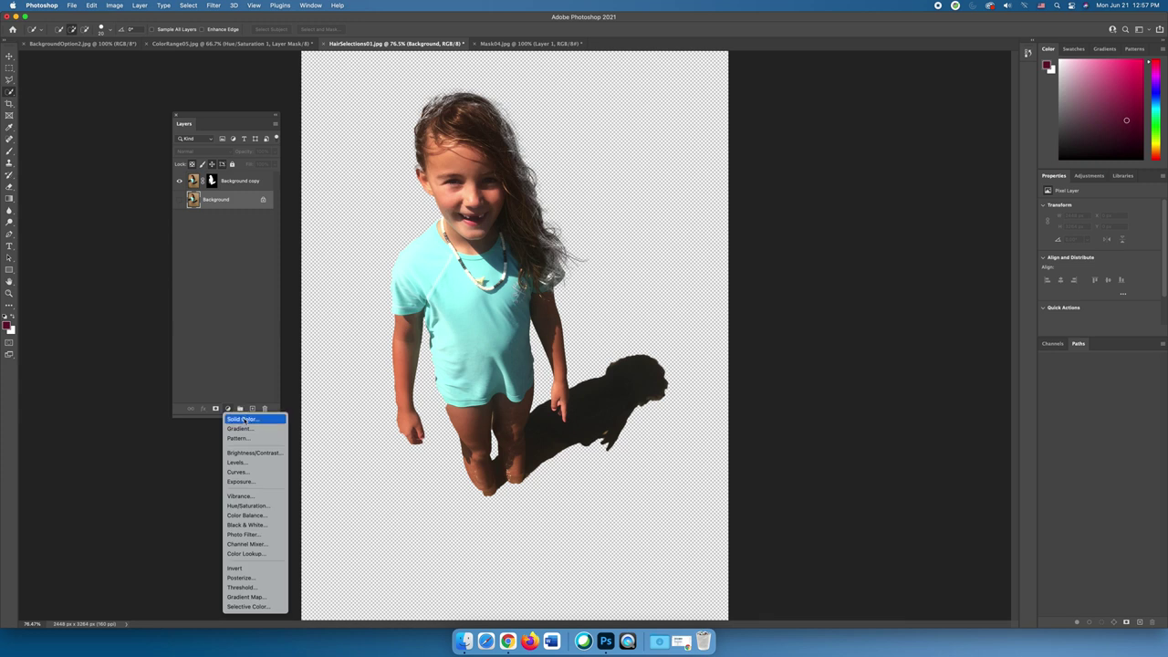
left_click(243, 420)
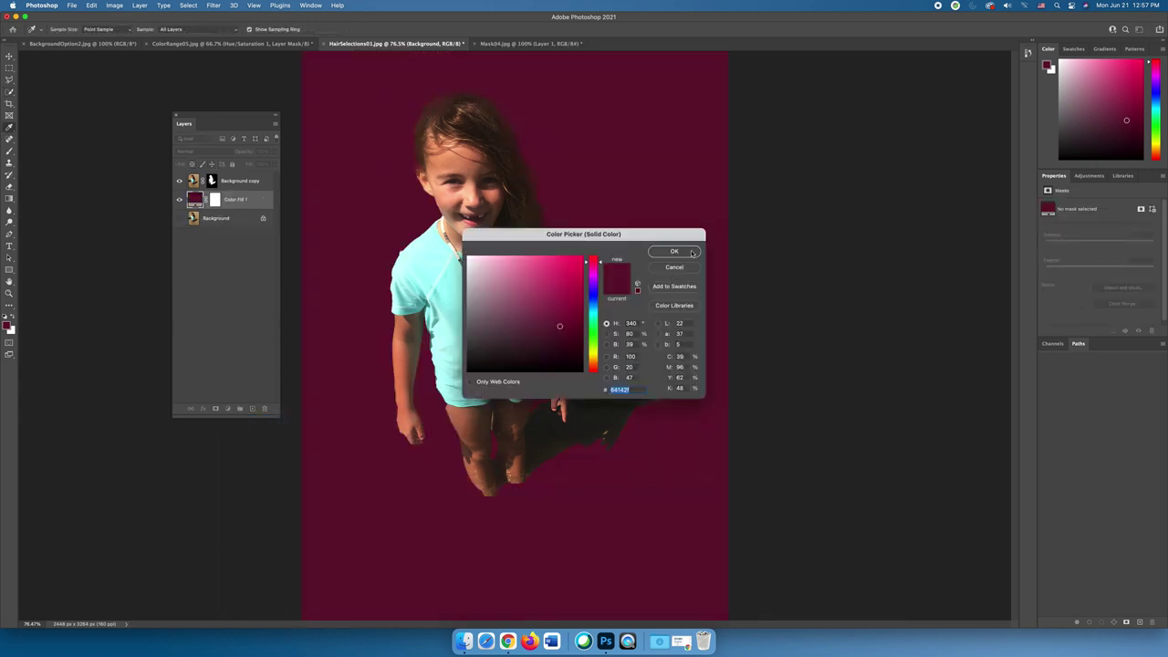
left_click(538, 272)
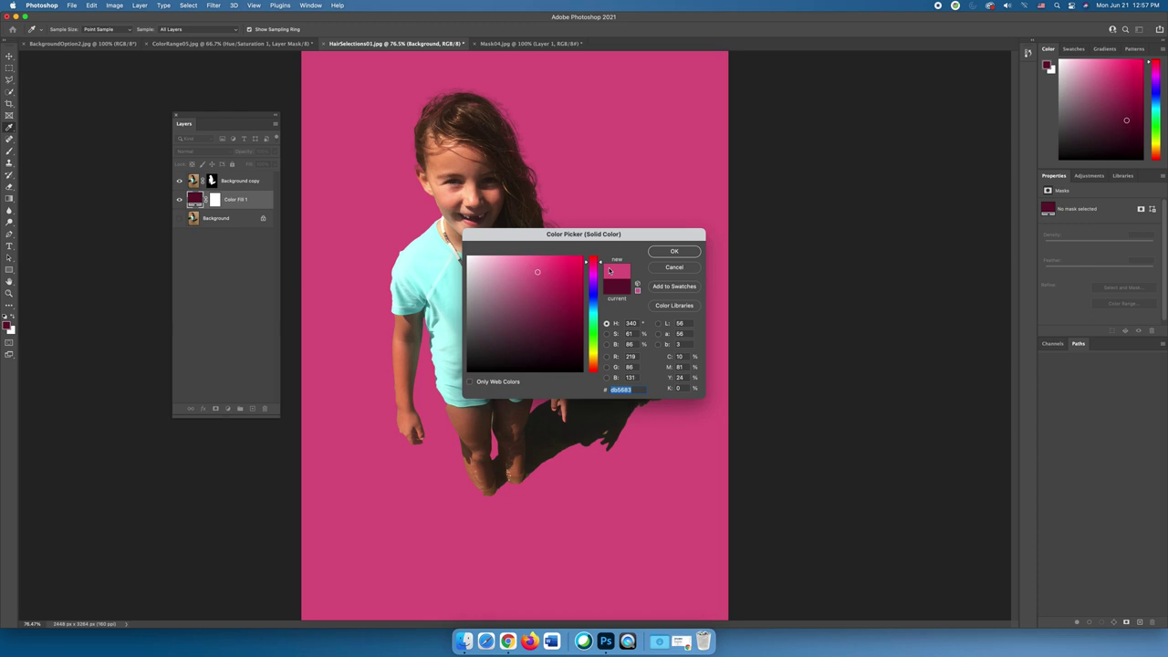
left_click(683, 252)
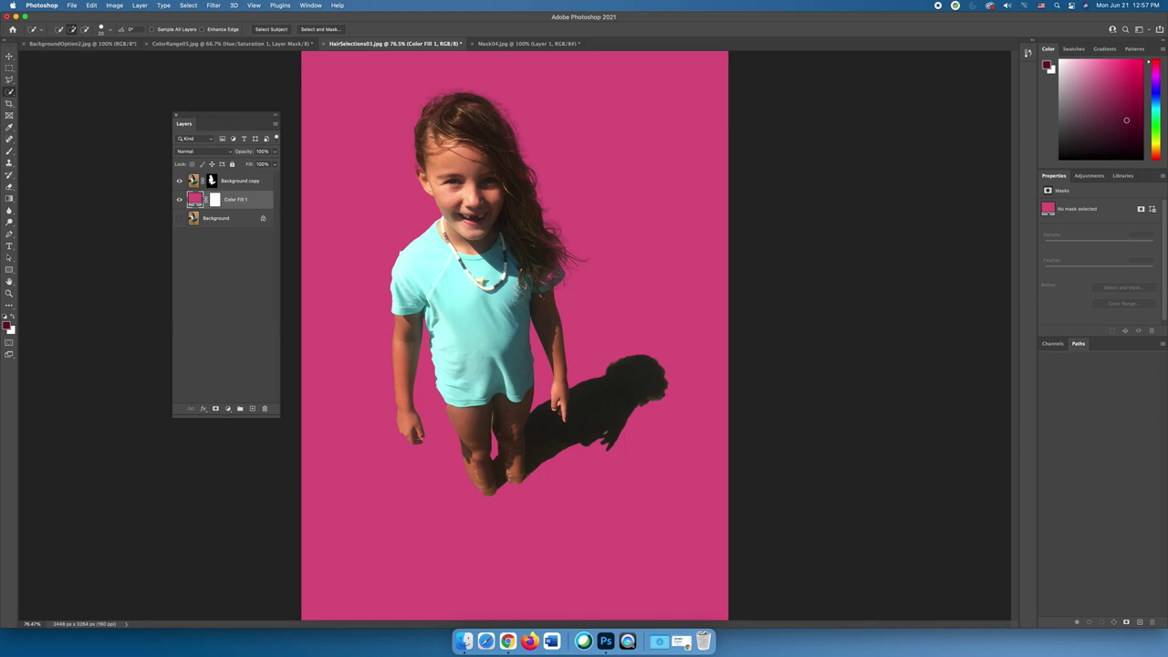
left_click(211, 182)
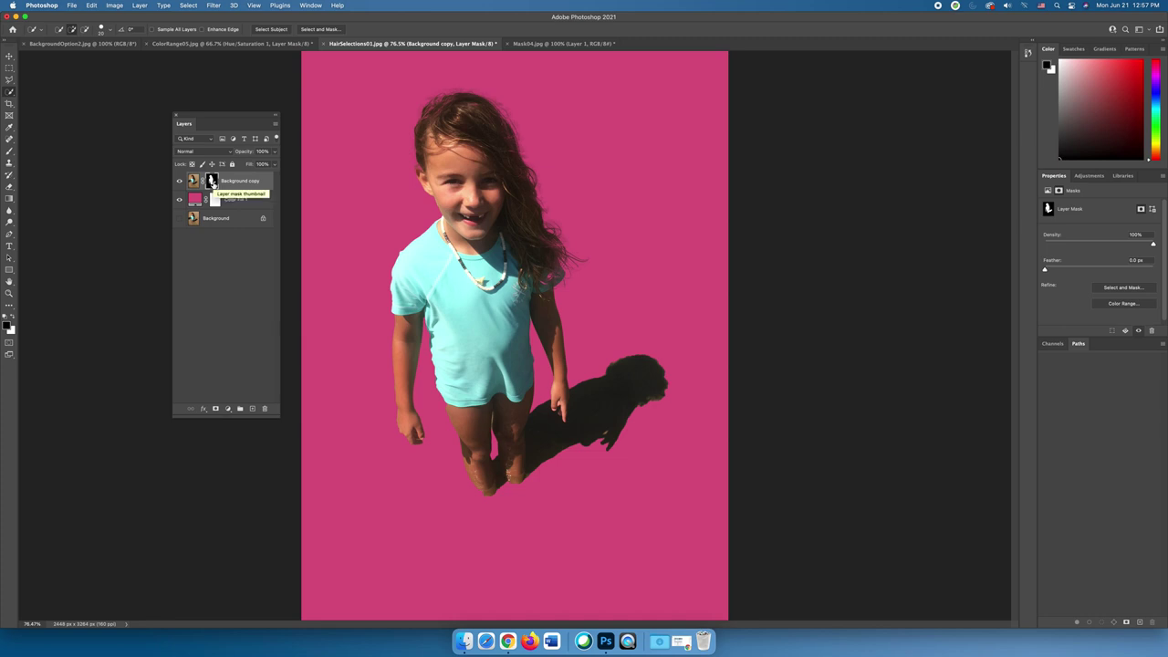
Step: Make white the foreground colour and switch to the Brush tool for mask painting
left_click(12, 316)
left_click(8, 325)
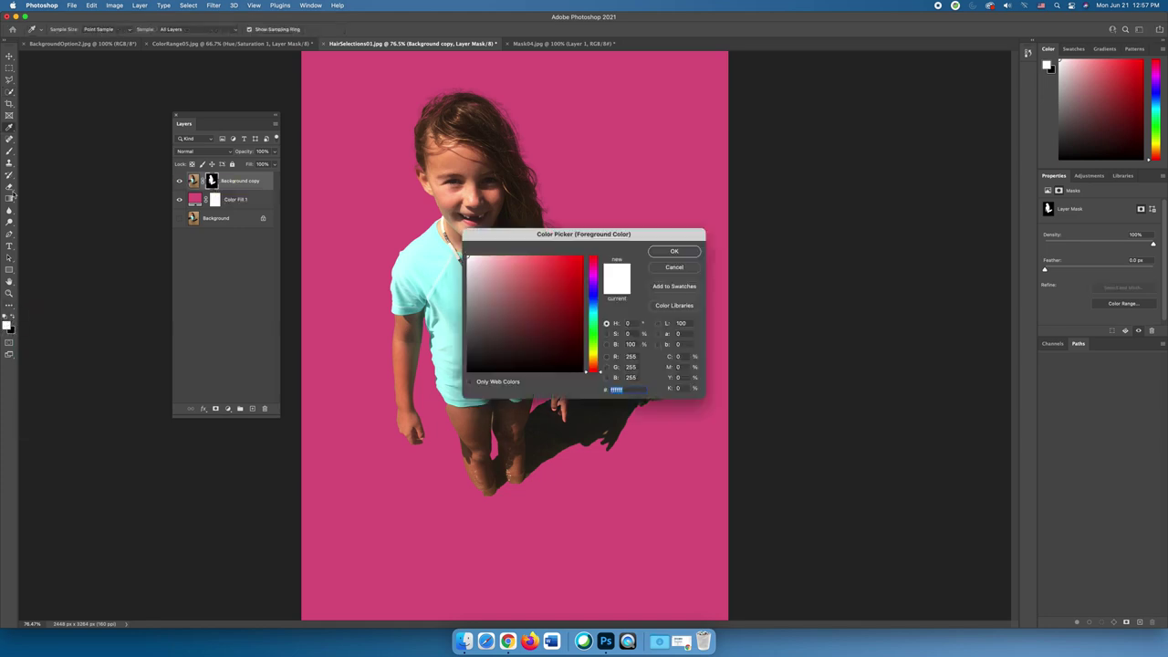
left_click(675, 256)
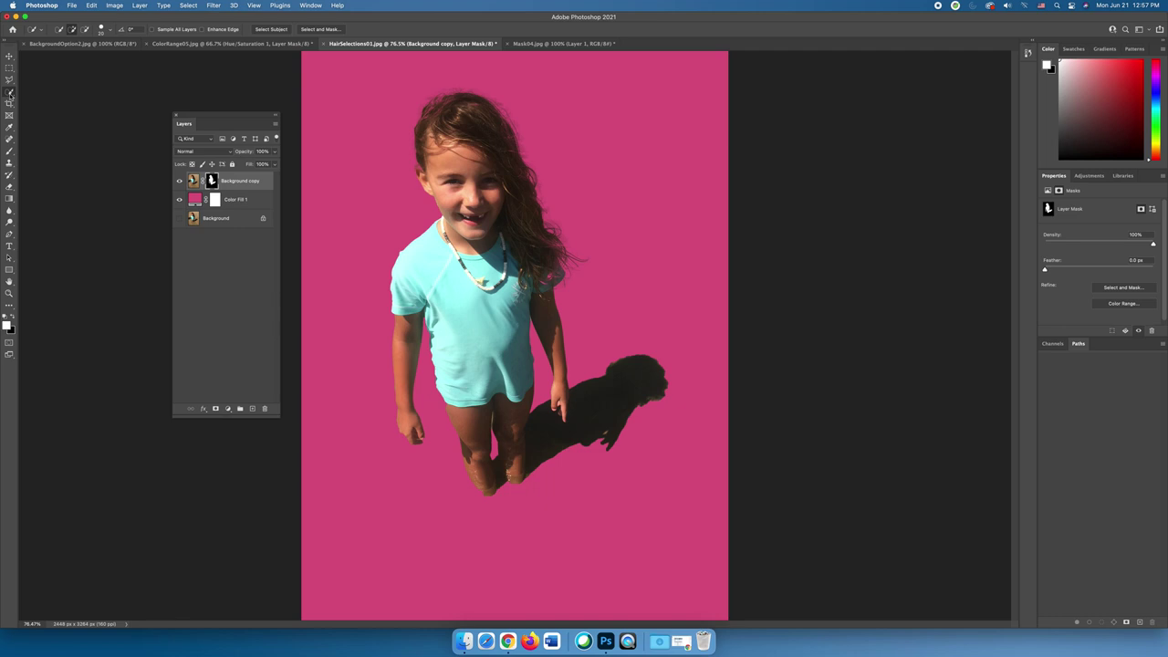
left_click(9, 150)
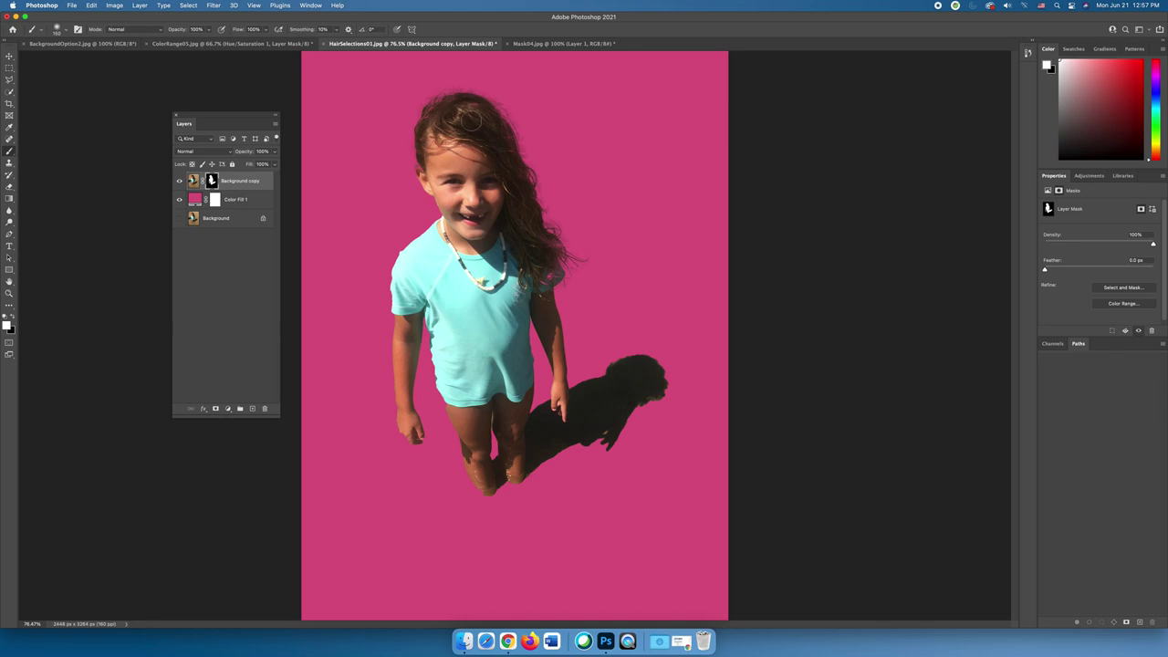
Step: At 400% zoom, paint white with a small 15%-opacity brush to restore the crown's hair strands
scroll(500, 273, "up", 10)
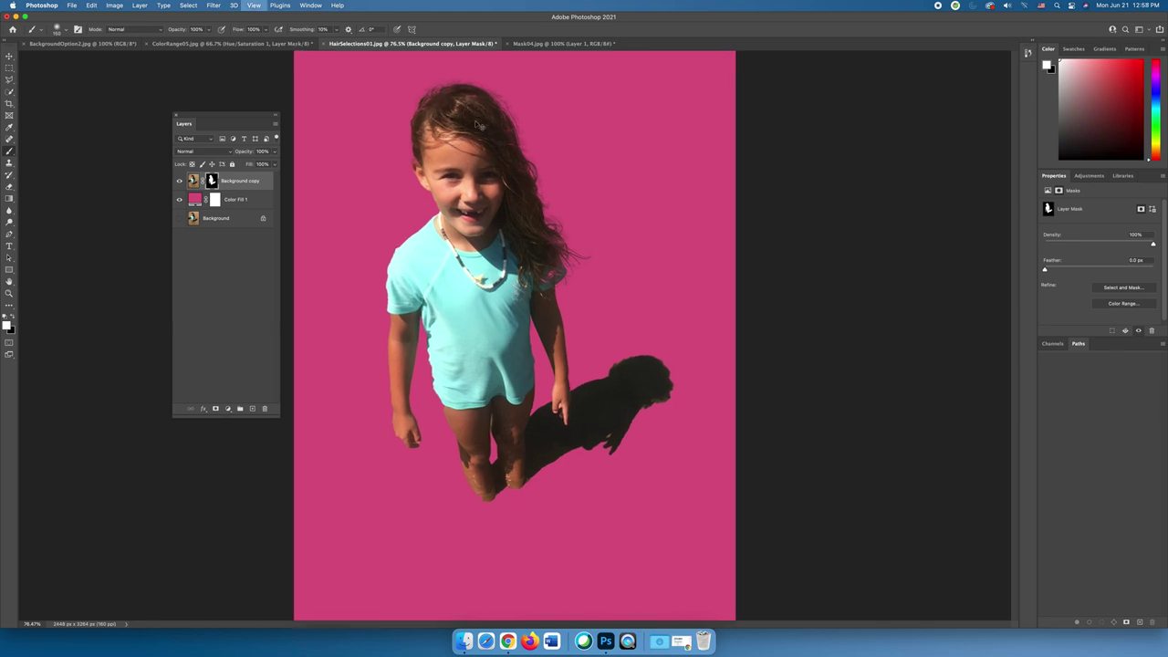
scroll(539, 268, "down", 4)
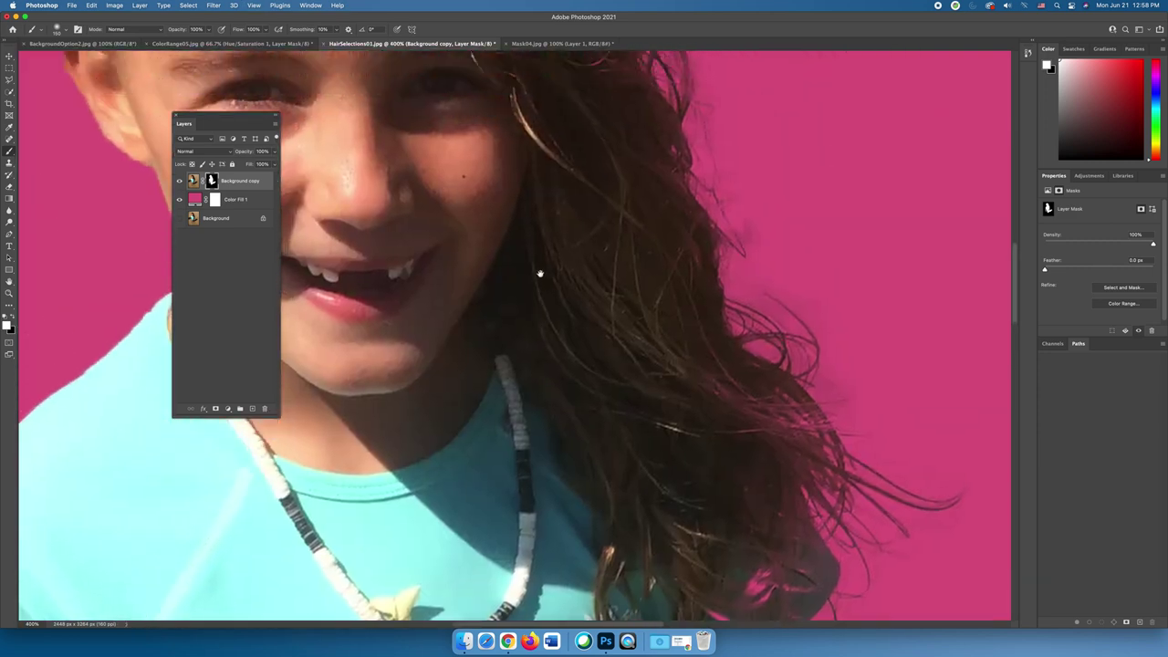
scroll(684, 484, "up", 5)
scroll(696, 442, "left", 5)
scroll(696, 442, "up", 1)
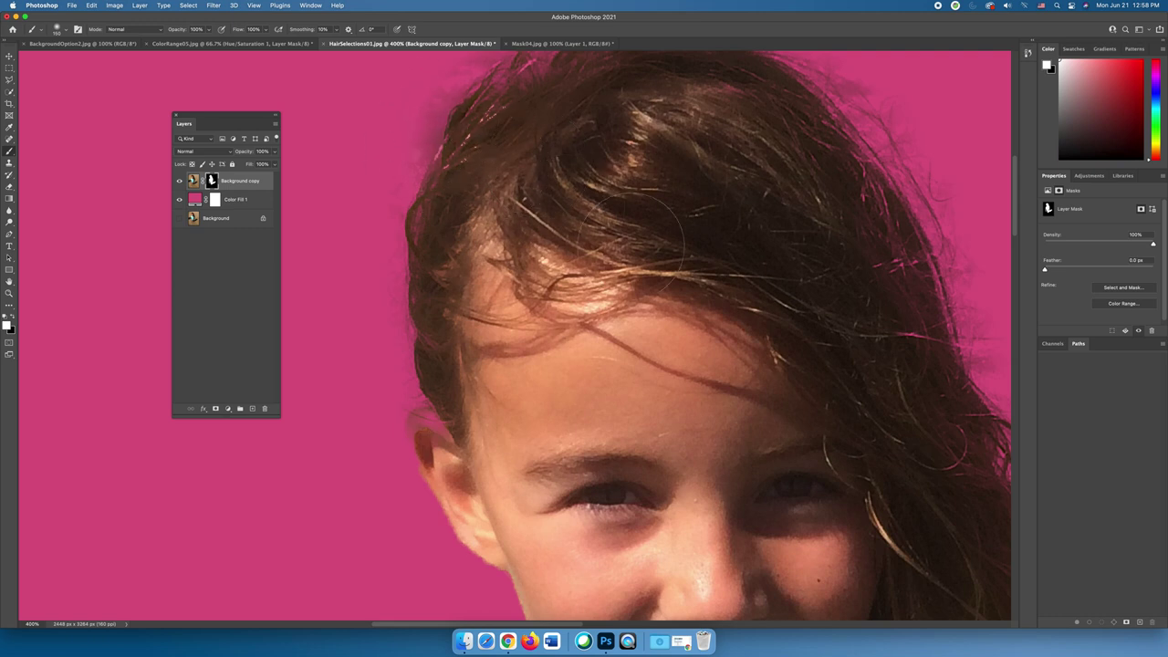
key("bracketleft")
key("bracketleft")
key("bracketleft")
key("bracketleft")
key("bracketleft")
key("bracketleft")
key("bracketleft")
key("bracketleft")
key("bracketright")
key("bracketright")
key("bracketright")
key("bracketright")
key("bracketleft")
key("bracketleft")
key("bracketleft")
key("bracketleft")
mouse_move(850, 162)
left_mouse_down()
mouse_move(925, 299)
mouse_move(858, 233)
mouse_move(913, 306)
mouse_move(886, 261)
mouse_move(925, 359)
mouse_move(908, 290)
mouse_move(929, 389)
mouse_move(891, 319)
mouse_move(943, 410)
left_mouse_up()
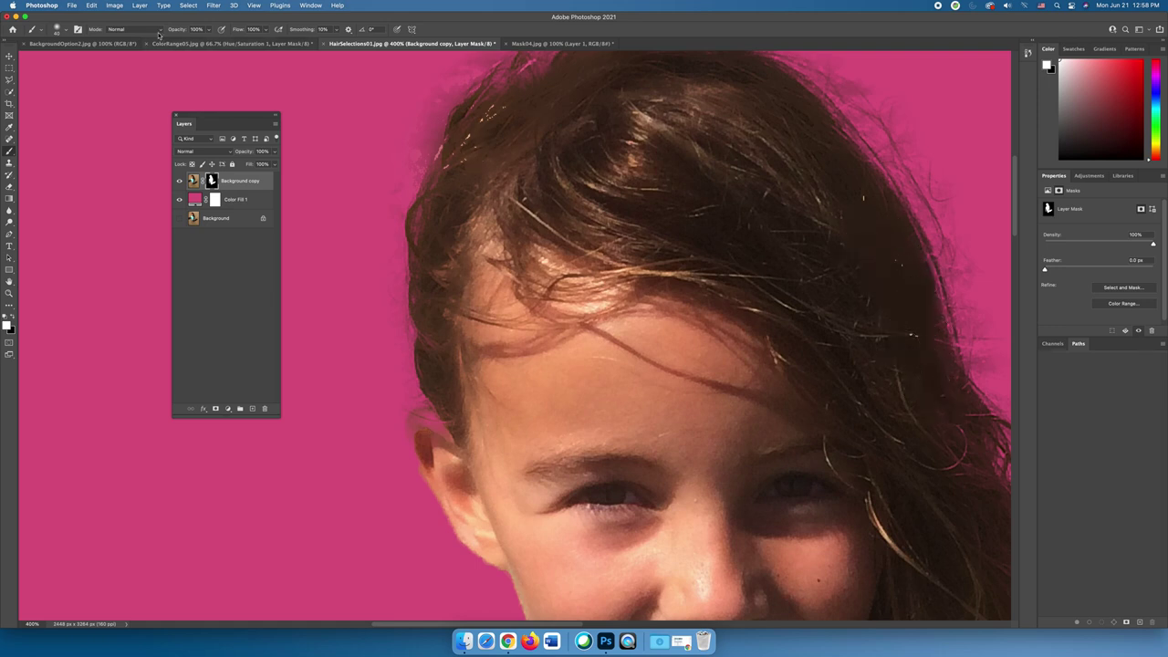
mouse_move(210, 29)
left_mouse_down()
mouse_move(208, 44)
mouse_move(173, 42)
left_mouse_up()
scroll(605, 180, "up", 5)
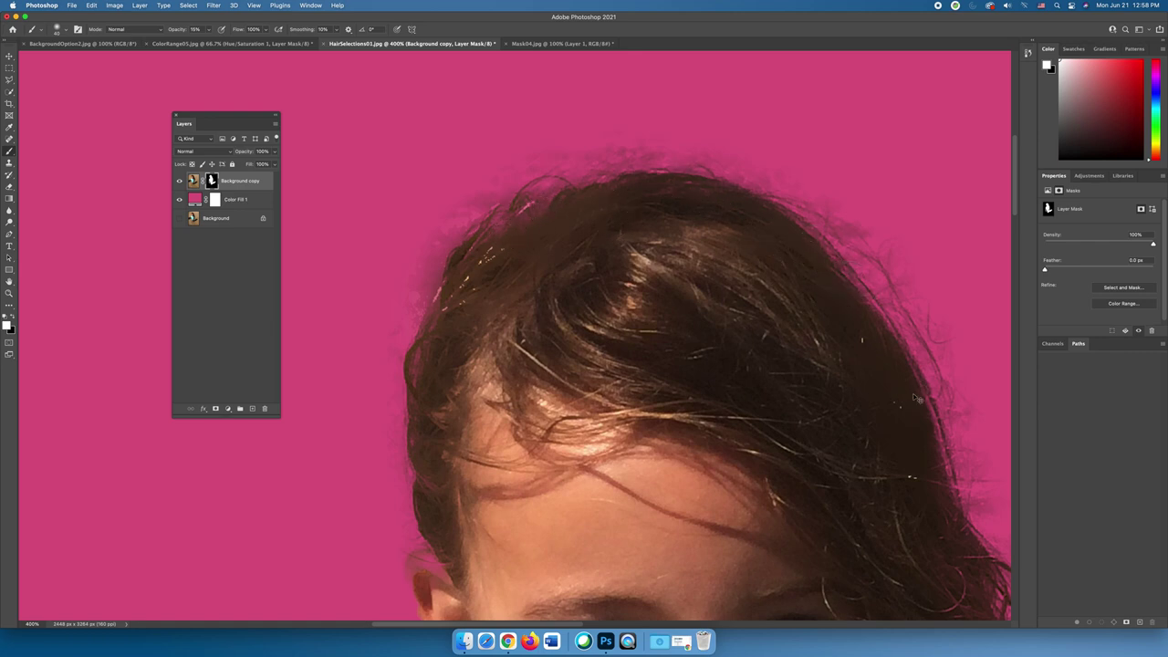
key("super+0")
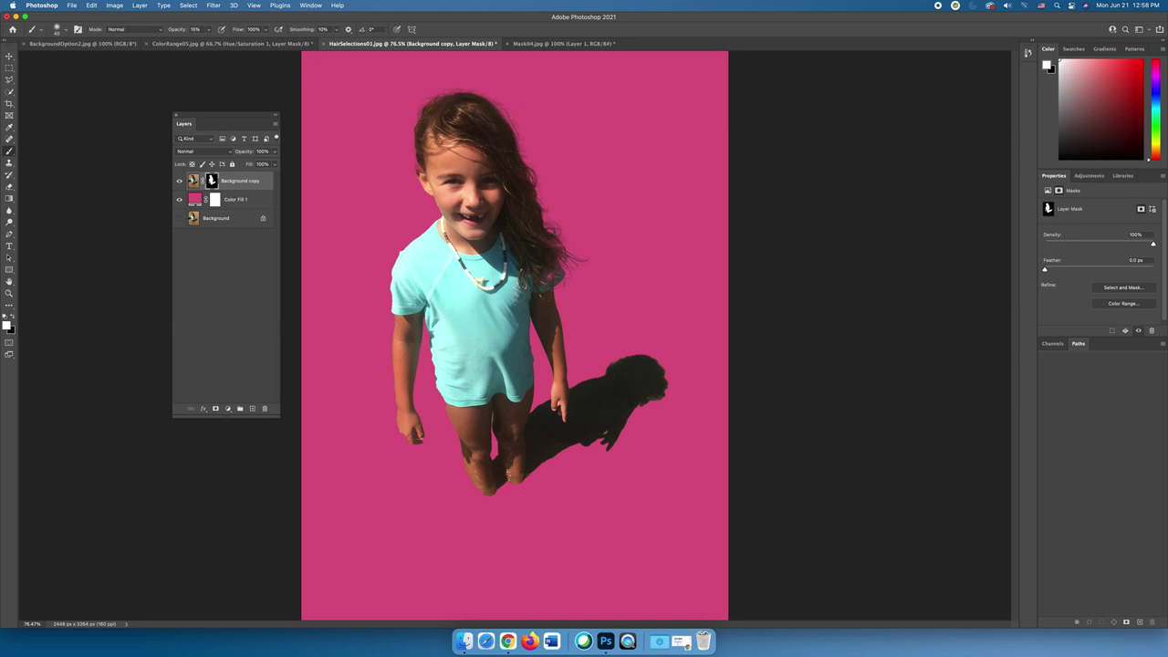
Step: At 300% zoom, paint the mask where hair meets the shoulder, using 100% then 56% opacity
key("super+equal")
key("super+equal")
key("super+equal")
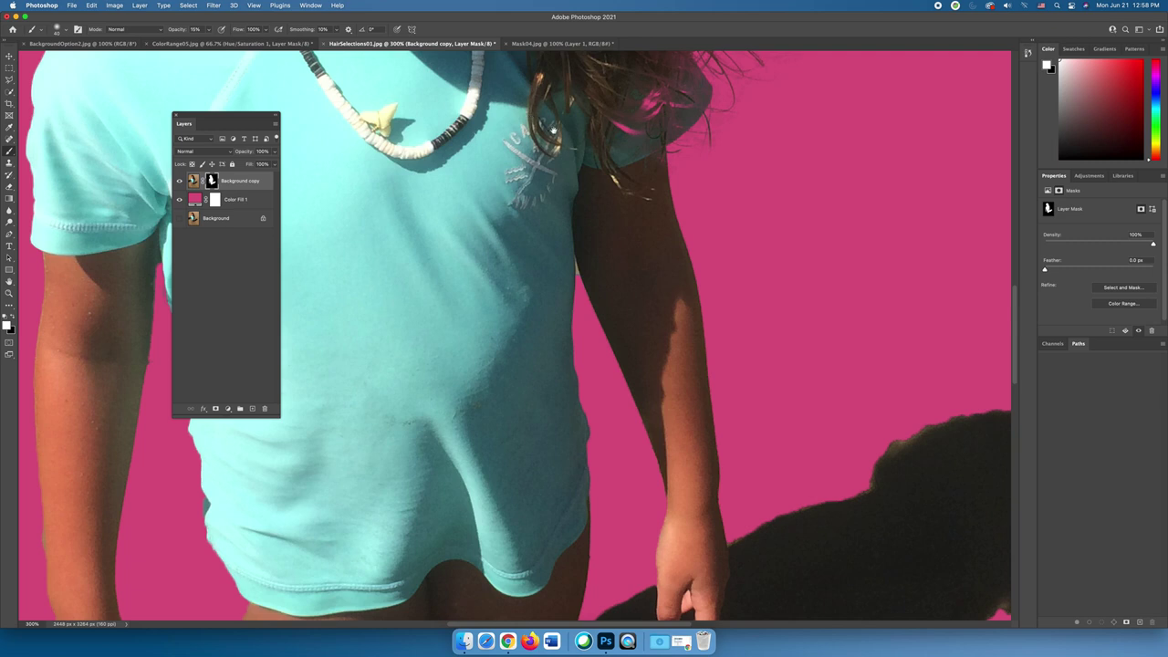
scroll(502, 399, "up", 5)
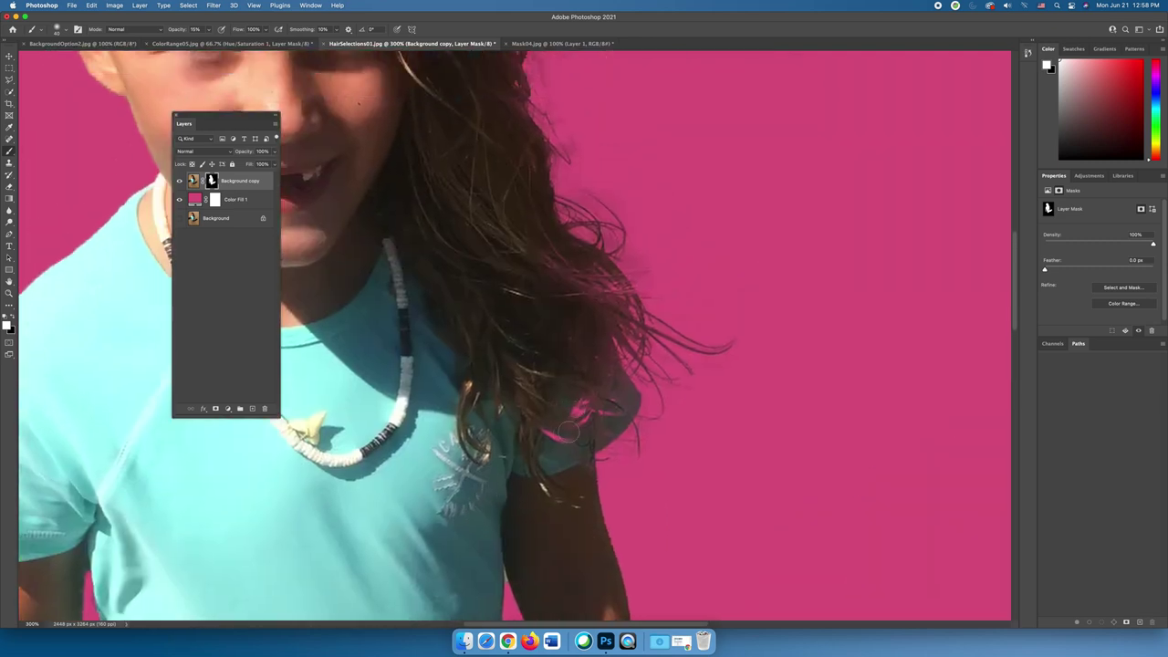
mouse_move(584, 409)
left_mouse_down()
mouse_move(559, 431)
mouse_move(594, 398)
mouse_move(569, 424)
mouse_move(587, 417)
mouse_move(562, 426)
mouse_move(569, 407)
mouse_move(546, 428)
mouse_move(561, 442)
mouse_move(536, 424)
mouse_move(570, 434)
mouse_move(555, 424)
mouse_move(610, 410)
mouse_move(569, 443)
mouse_move(533, 452)
mouse_move(591, 419)
mouse_move(545, 438)
mouse_move(557, 442)
mouse_move(515, 406)
mouse_move(554, 427)
mouse_move(586, 422)
mouse_move(566, 426)
mouse_move(586, 409)
mouse_move(561, 435)
mouse_move(604, 419)
left_mouse_up()
left_click(208, 30)
left_click_drag(206, 40, 245, 40)
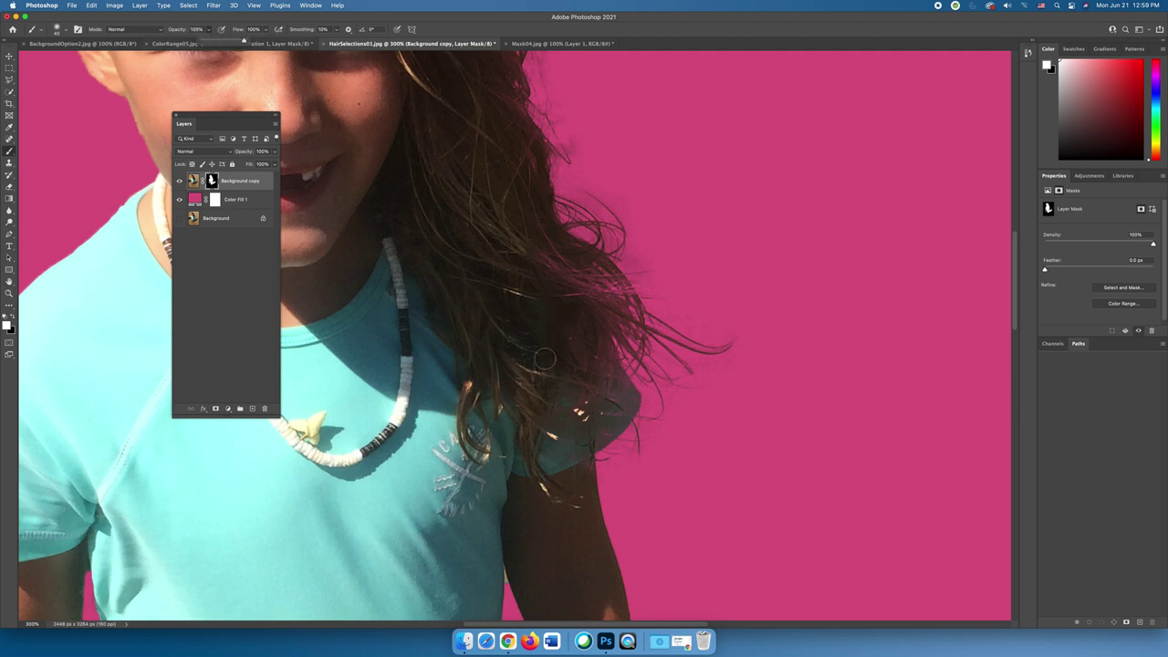
left_click(568, 398)
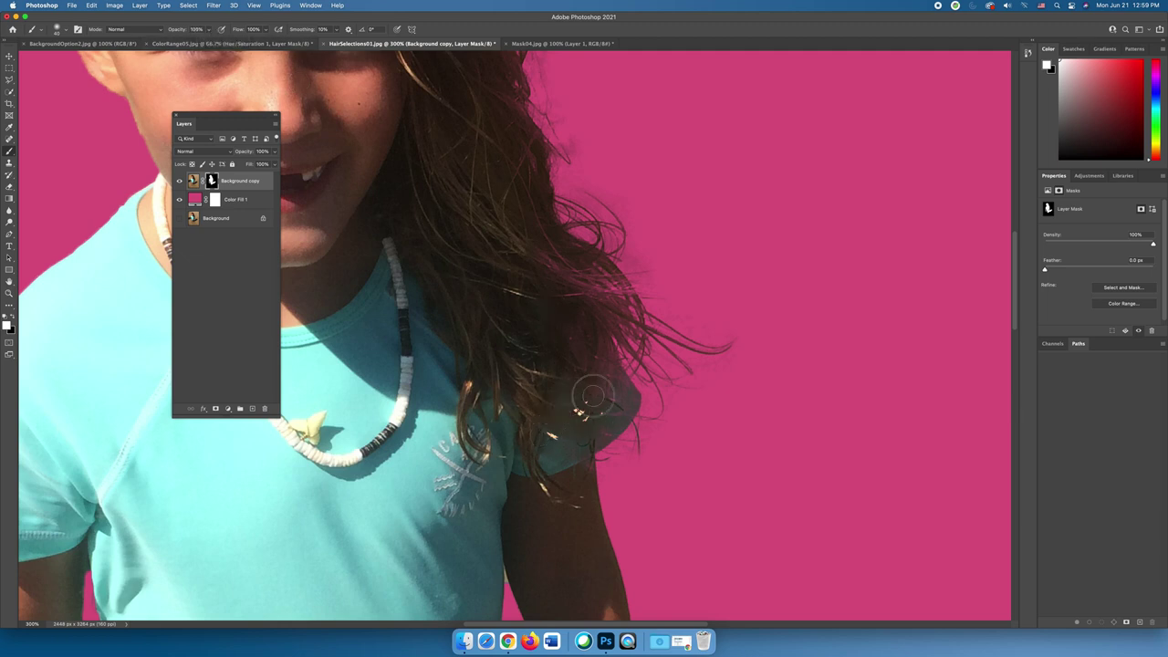
mouse_move(593, 395)
left_mouse_down()
mouse_move(607, 415)
mouse_move(615, 406)
mouse_move(613, 383)
mouse_move(565, 333)
left_mouse_up()
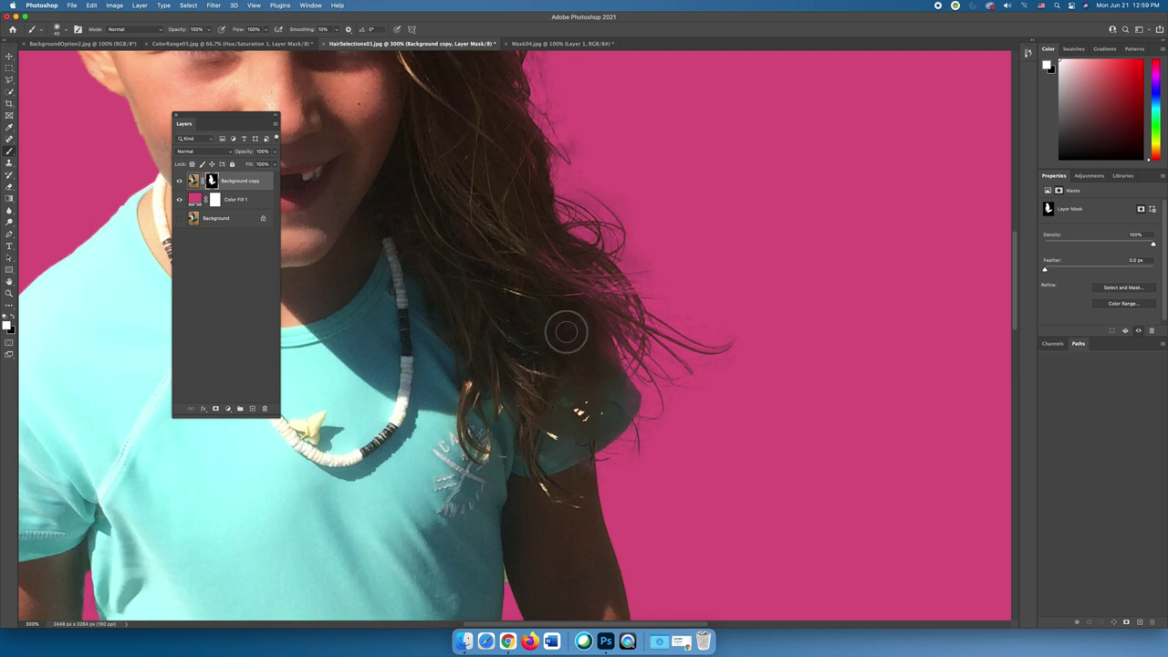
left_click_drag(547, 404, 555, 399)
left_click_drag(208, 34, 190, 46)
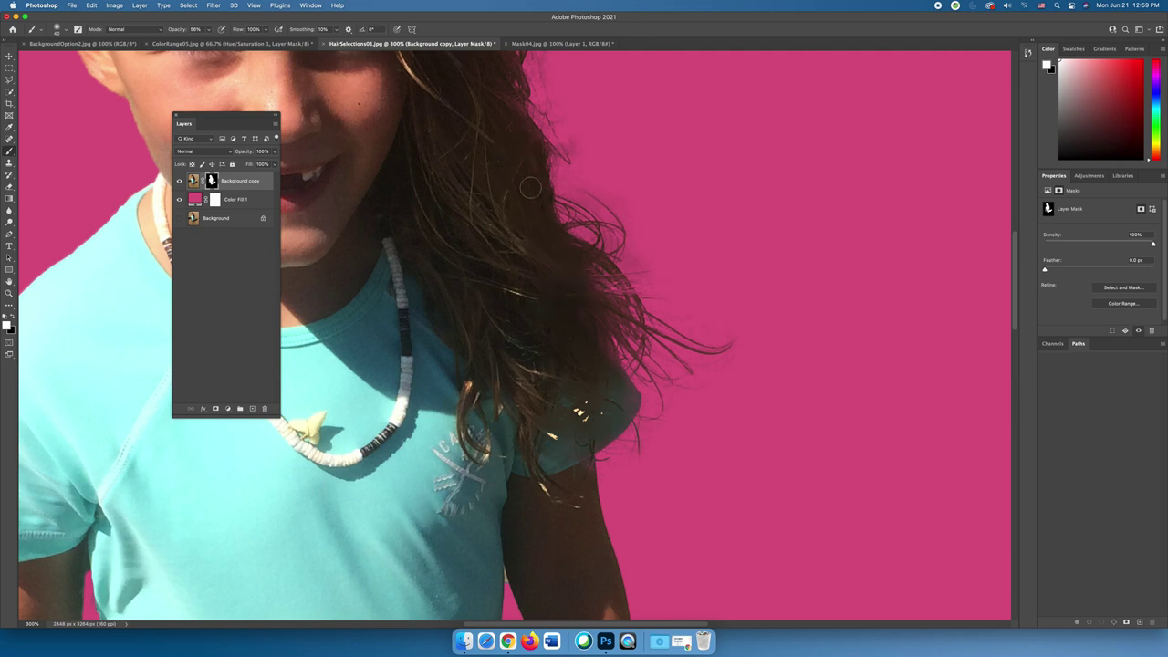
left_click_drag(511, 295, 611, 539)
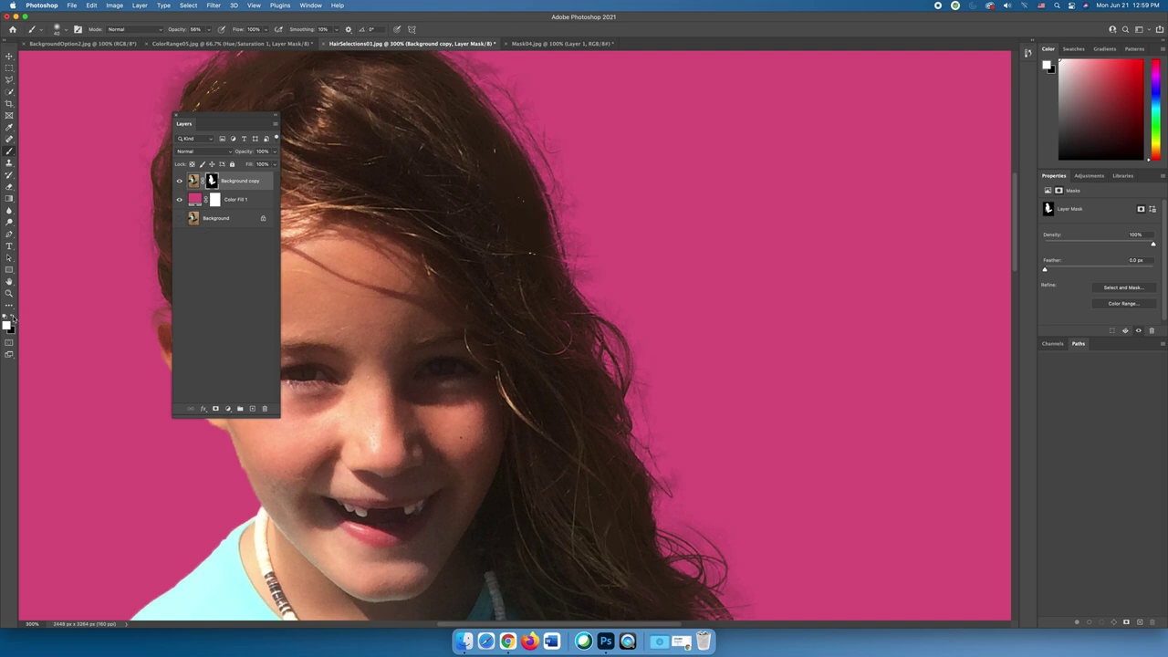
Step: Paint black at 58% opacity along the outer hair edge to partly hide stray wisps
key("x")
left_click_drag(184, 33, 186, 33)
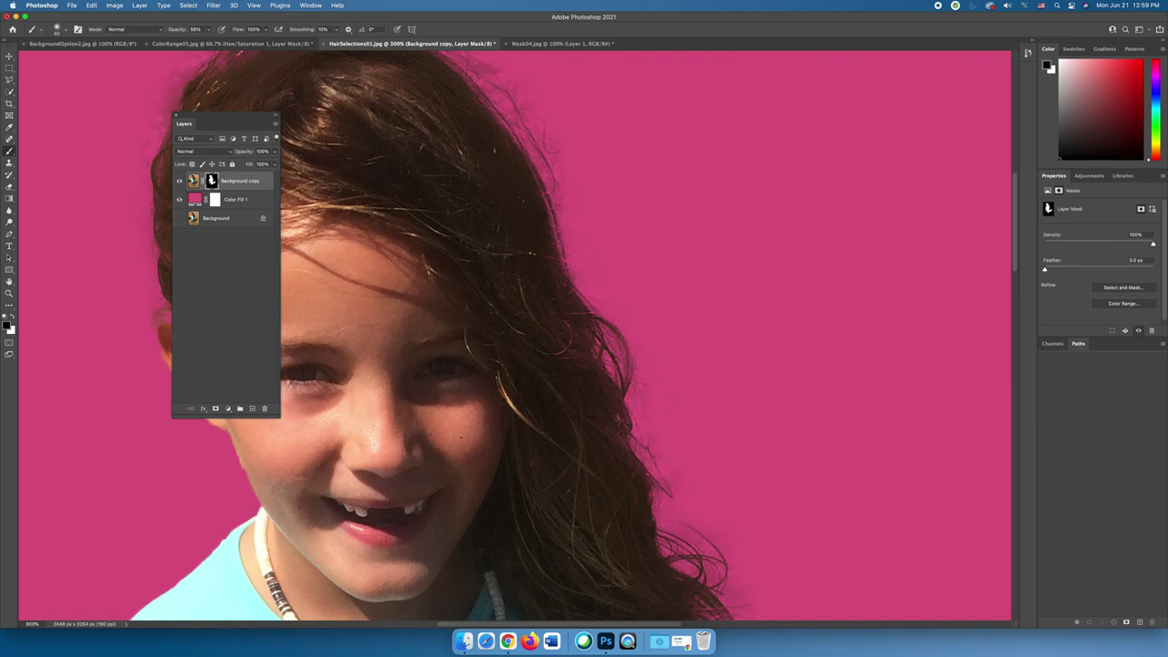
left_click_drag(516, 105, 488, 69)
scroll(654, 216, "up", 5)
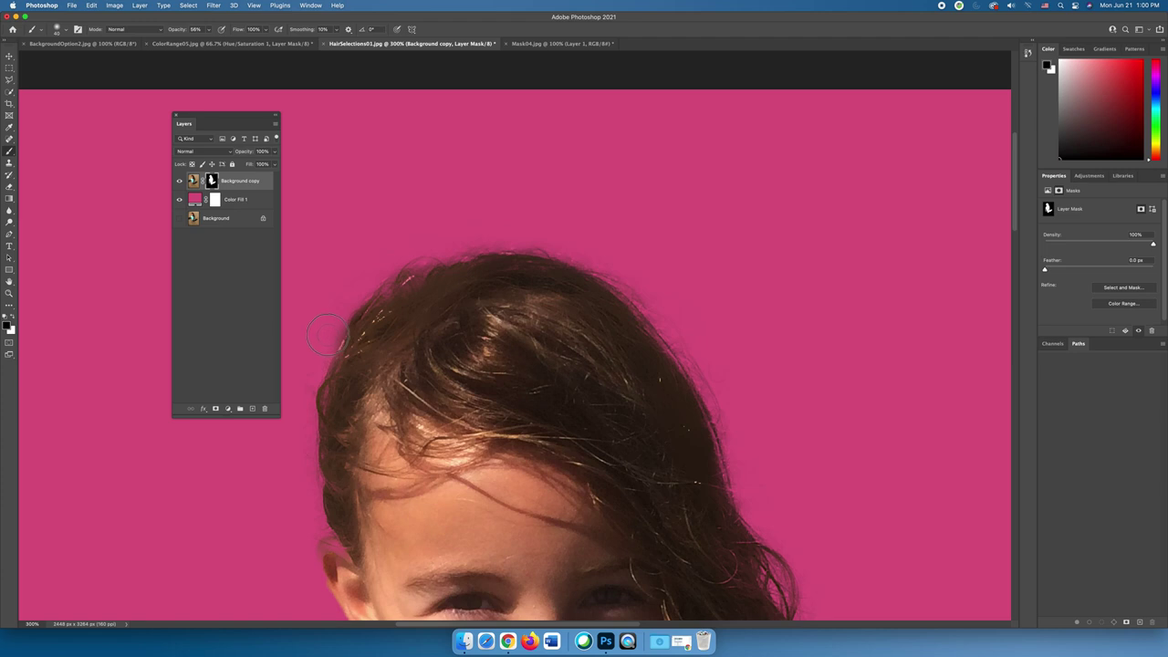
scroll(485, 313, "left", 5)
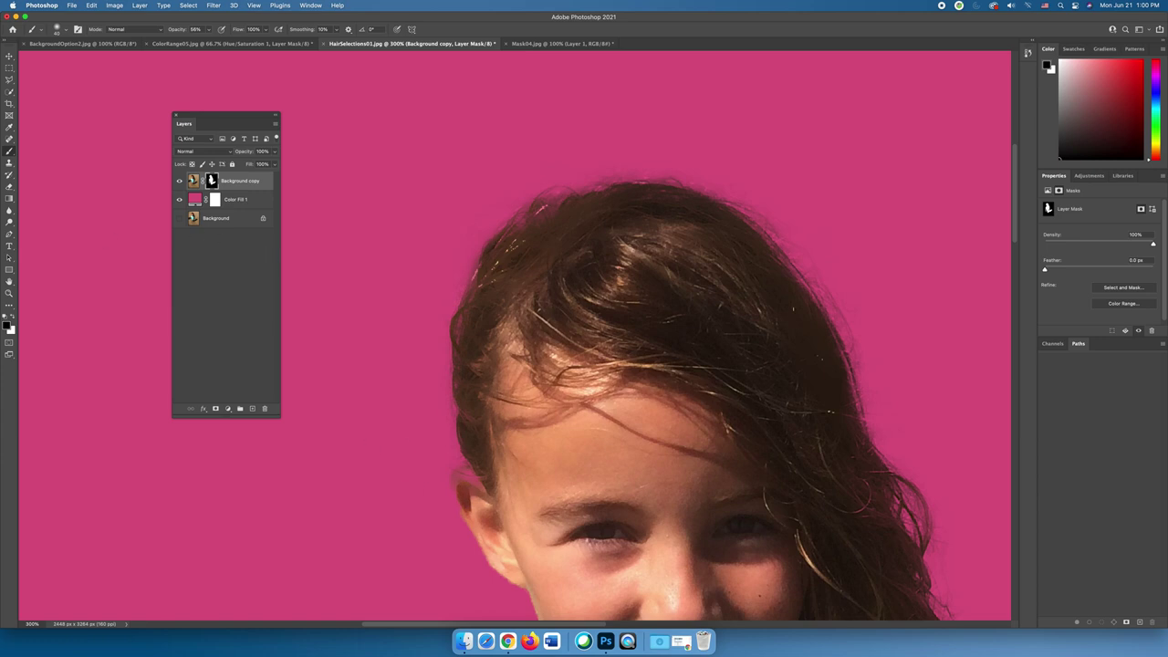
Step: Paint white with a smaller brush to reveal skin beside the ear and down toward the jaw
left_click(16, 317)
key("bracketleft")
key("bracketleft")
mouse_move(486, 564)
left_mouse_down()
mouse_move(445, 511)
mouse_move(480, 558)
mouse_move(457, 501)
mouse_move(466, 471)
mouse_move(442, 487)
mouse_move(476, 472)
mouse_move(452, 416)
mouse_move(475, 461)
mouse_move(449, 438)
mouse_move(465, 446)
mouse_move(463, 375)
mouse_move(449, 457)
mouse_move(461, 346)
left_mouse_up()
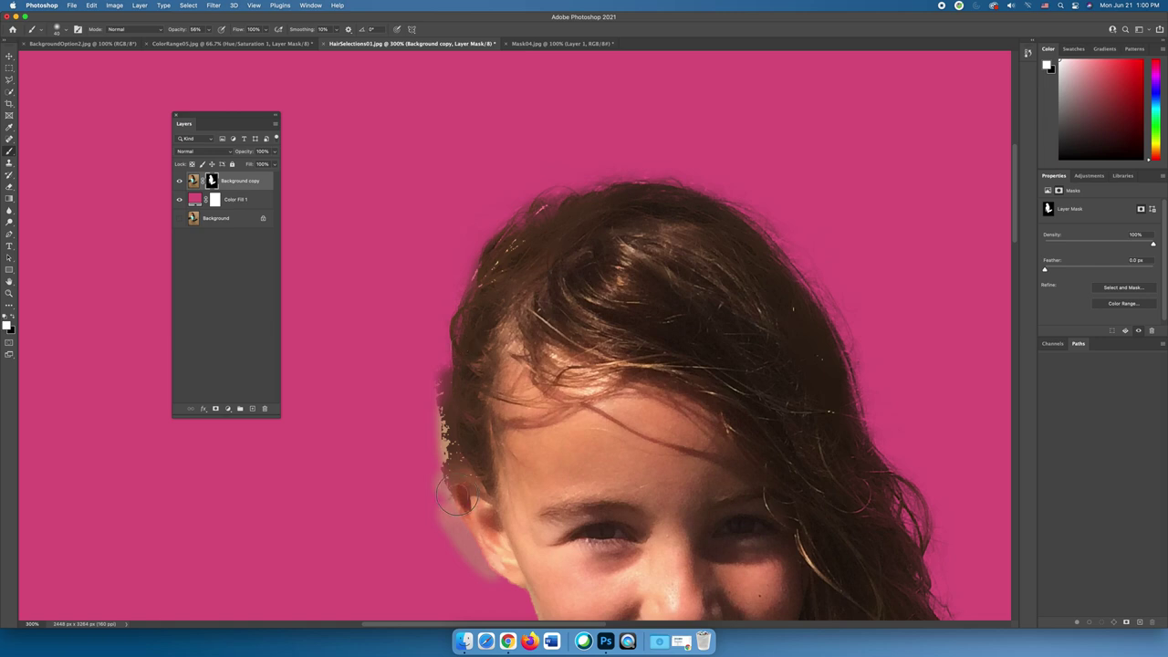
left_click_drag(490, 552, 531, 584)
Step: With a black, 100% hardness brush, paint out the speckled hair pixels along the ear edge
left_click(12, 315)
left_click(58, 29)
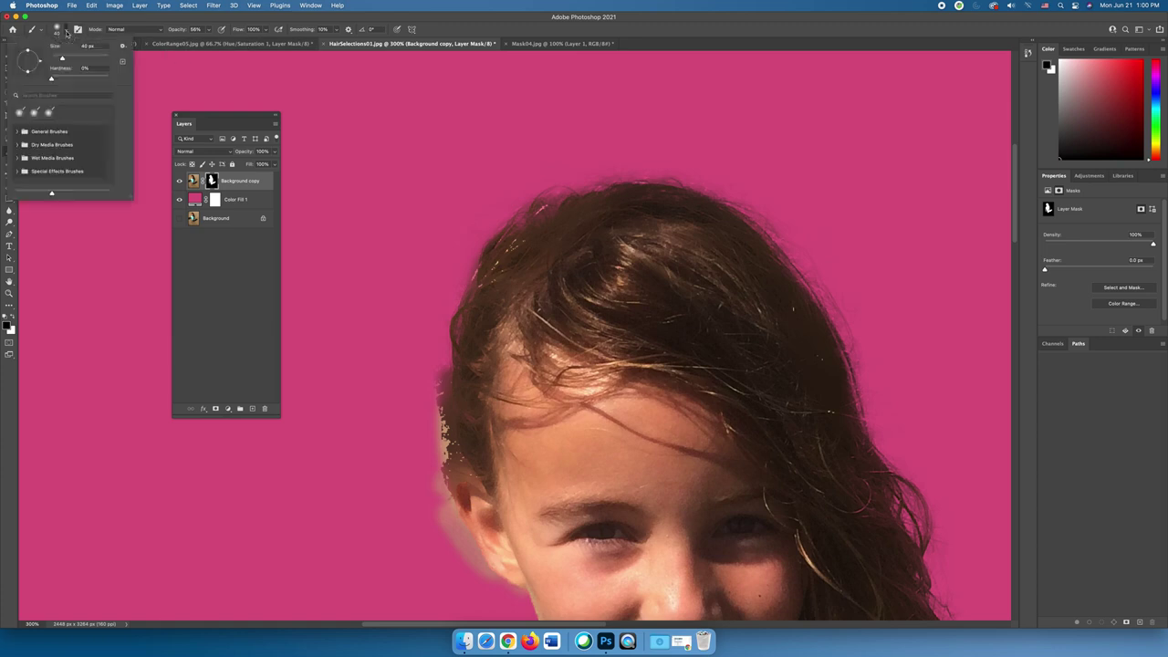
left_click_drag(52, 79, 133, 88)
key("Return")
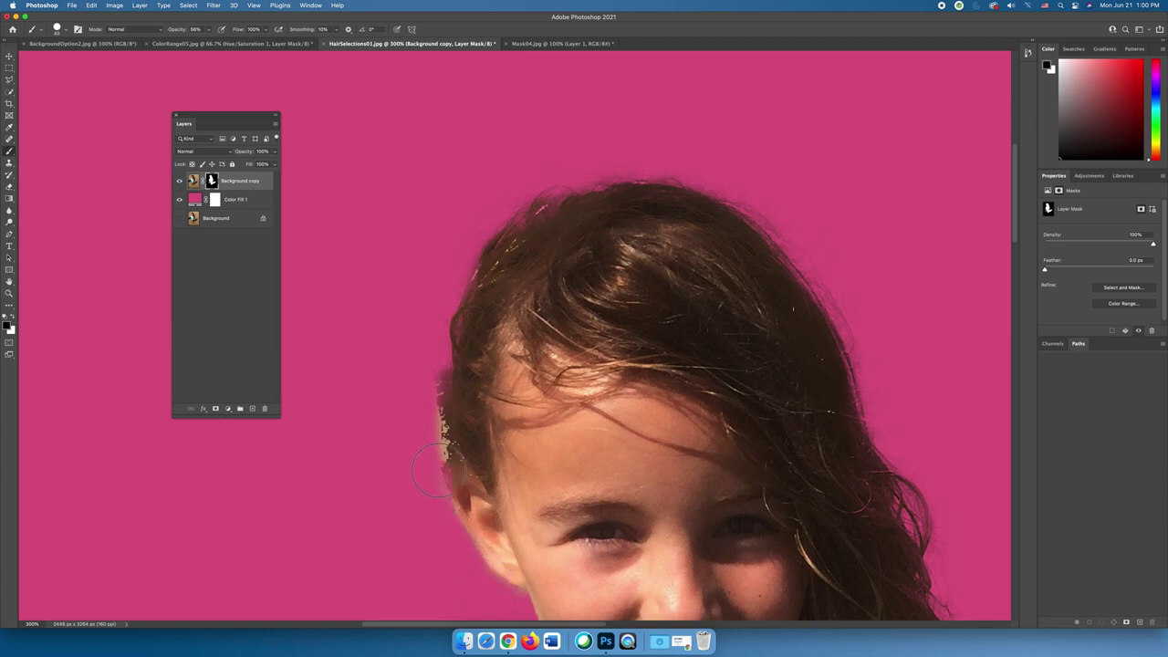
mouse_move(436, 466)
left_mouse_down()
mouse_move(435, 504)
mouse_move(486, 561)
left_mouse_up()
key("super+0")
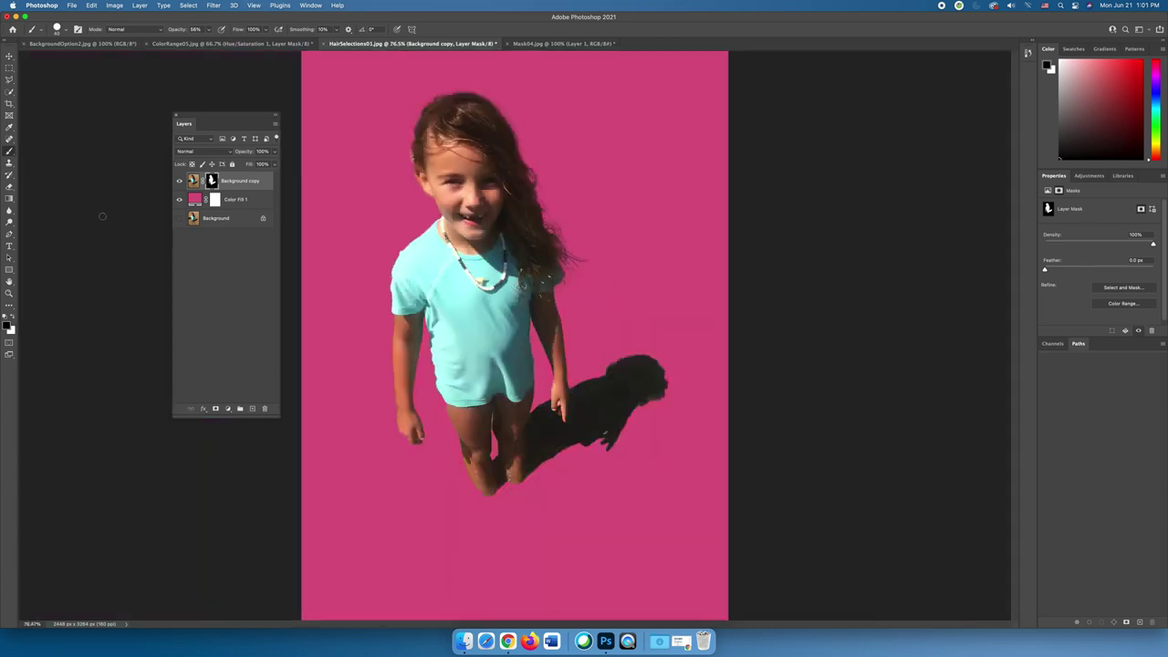
Step: With the Move tool active and the view at 50%, open the Color Picker for Color Fill 1
left_click(9, 56)
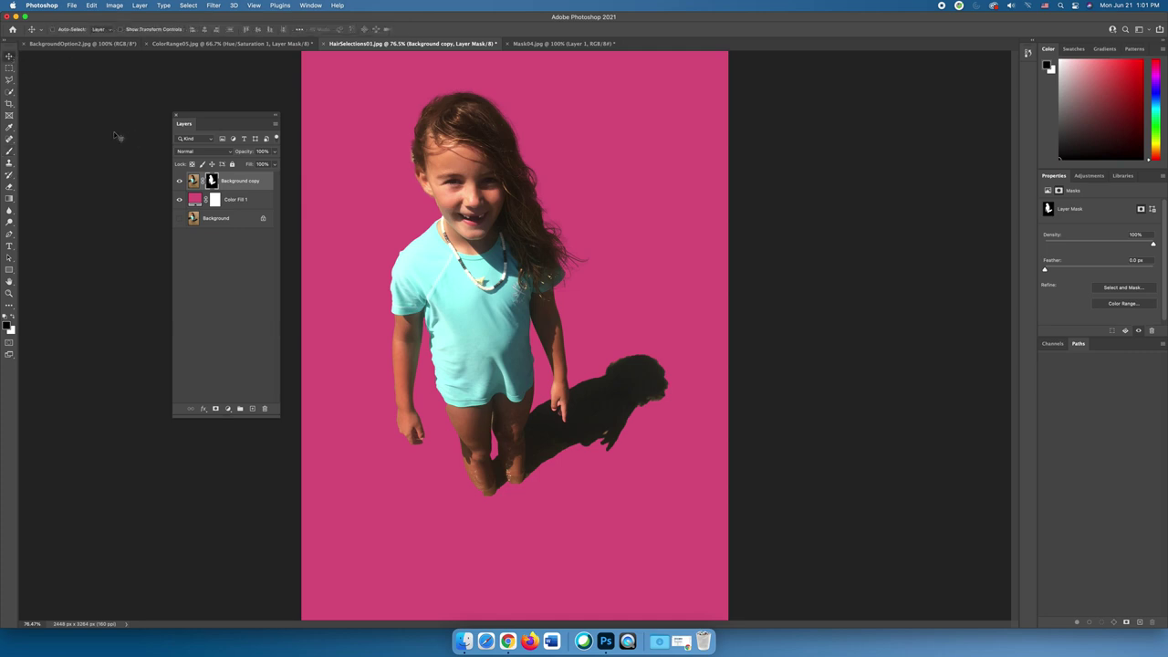
key("super+minus")
key("super+minus")
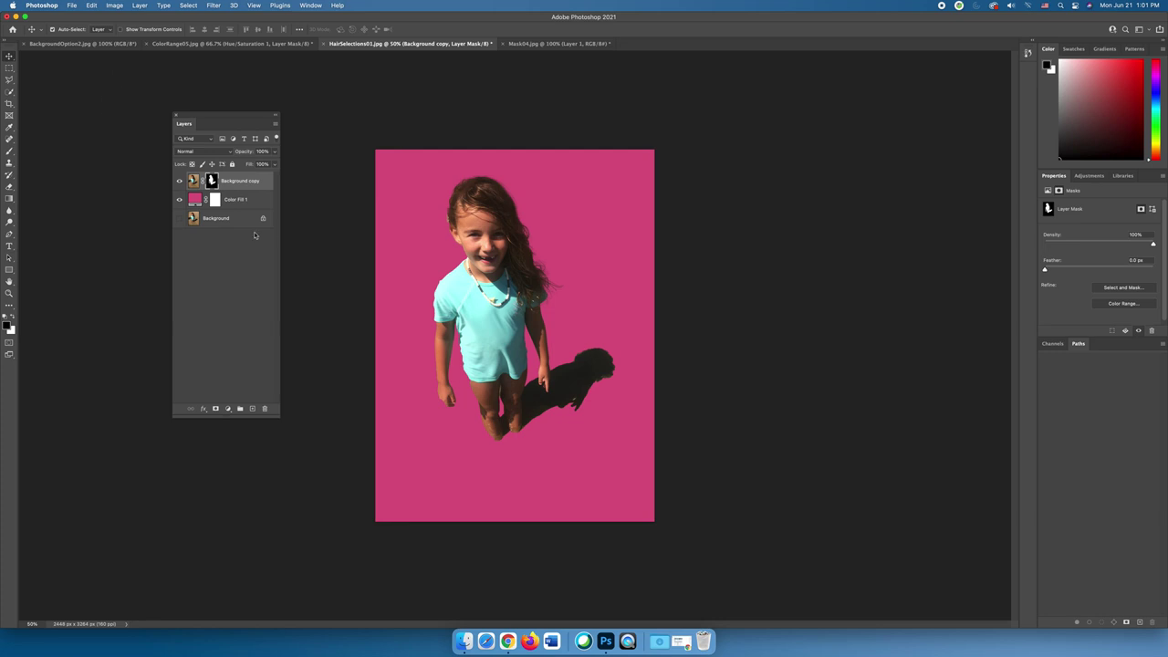
double_click(194, 200)
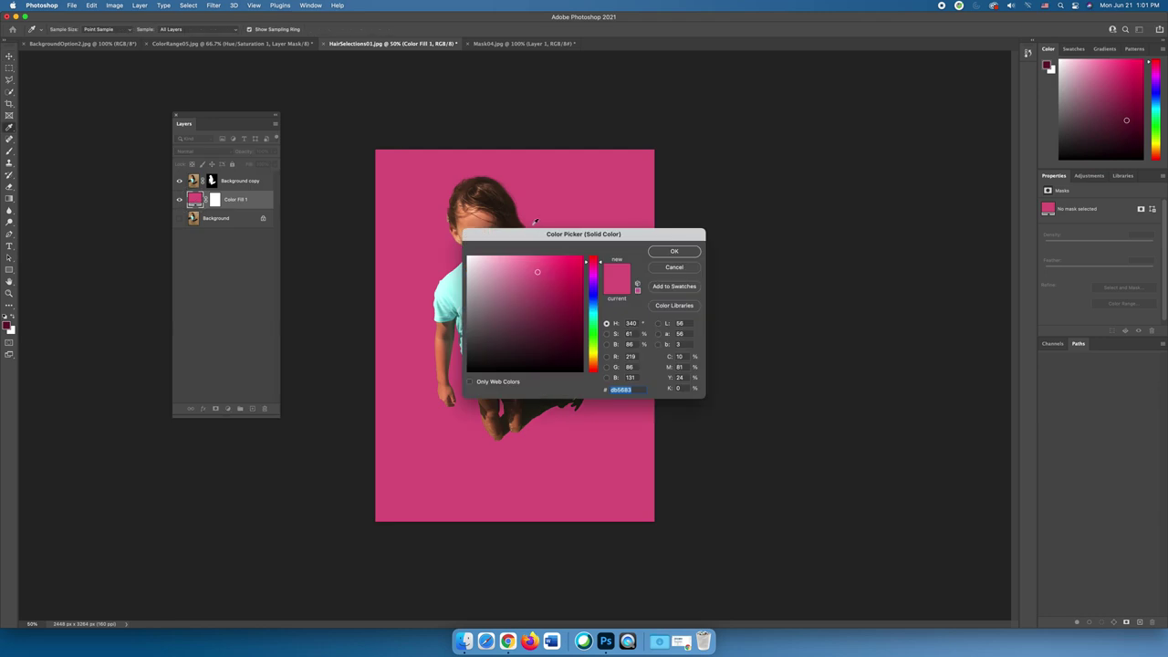
Step: Preview blue, pink, orange and green fills, settling on warm mustard yellow dbbd56
left_click_drag(533, 233, 761, 159)
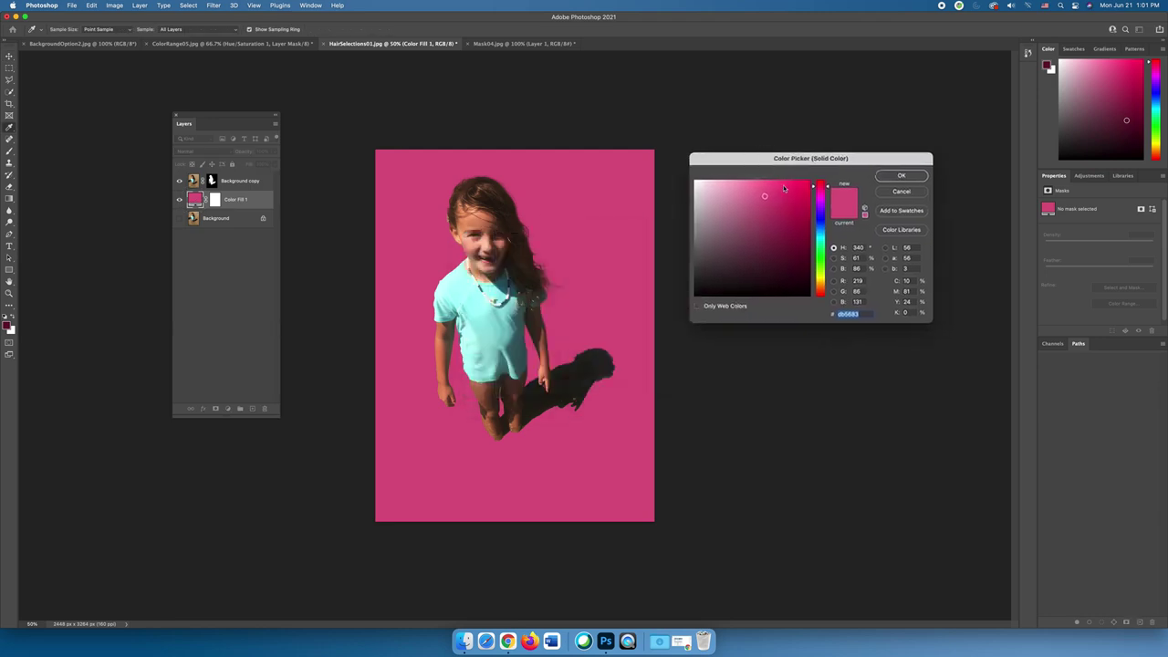
left_click(821, 225)
left_click(821, 277)
left_click(819, 190)
left_click(821, 288)
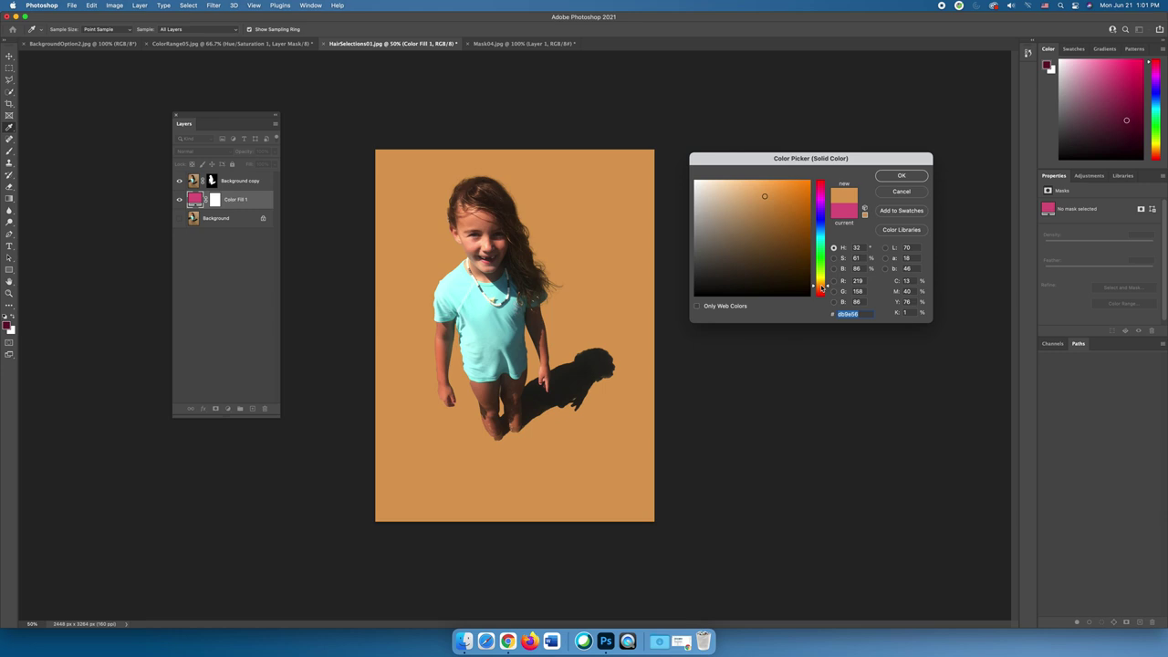
left_click(820, 260)
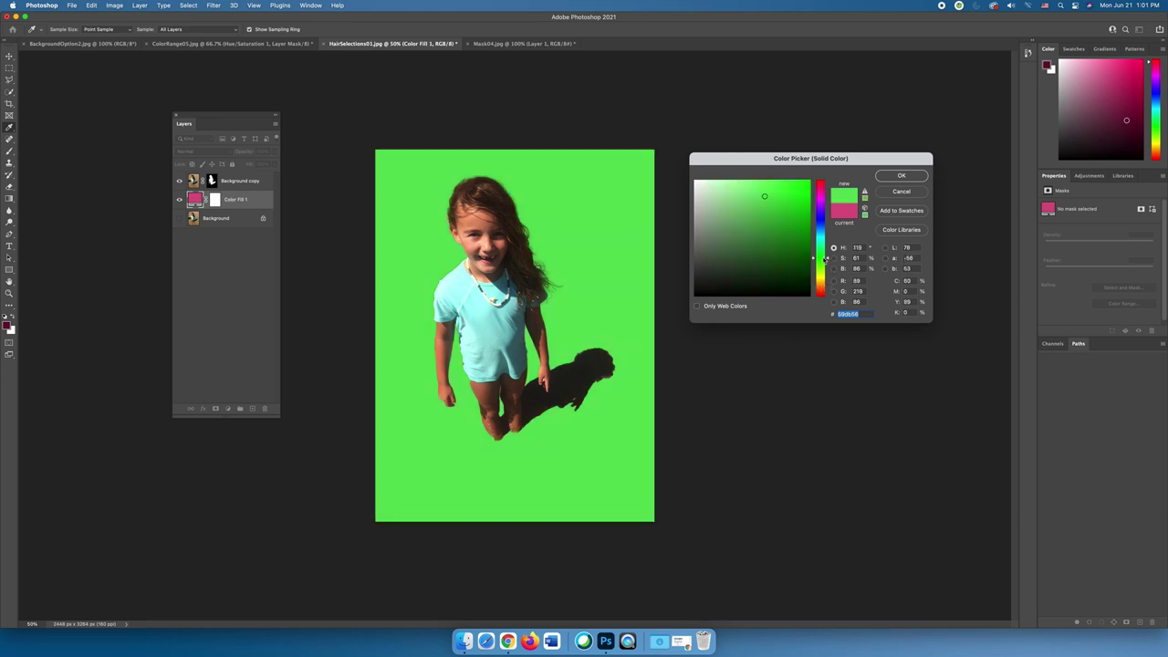
left_click(819, 280)
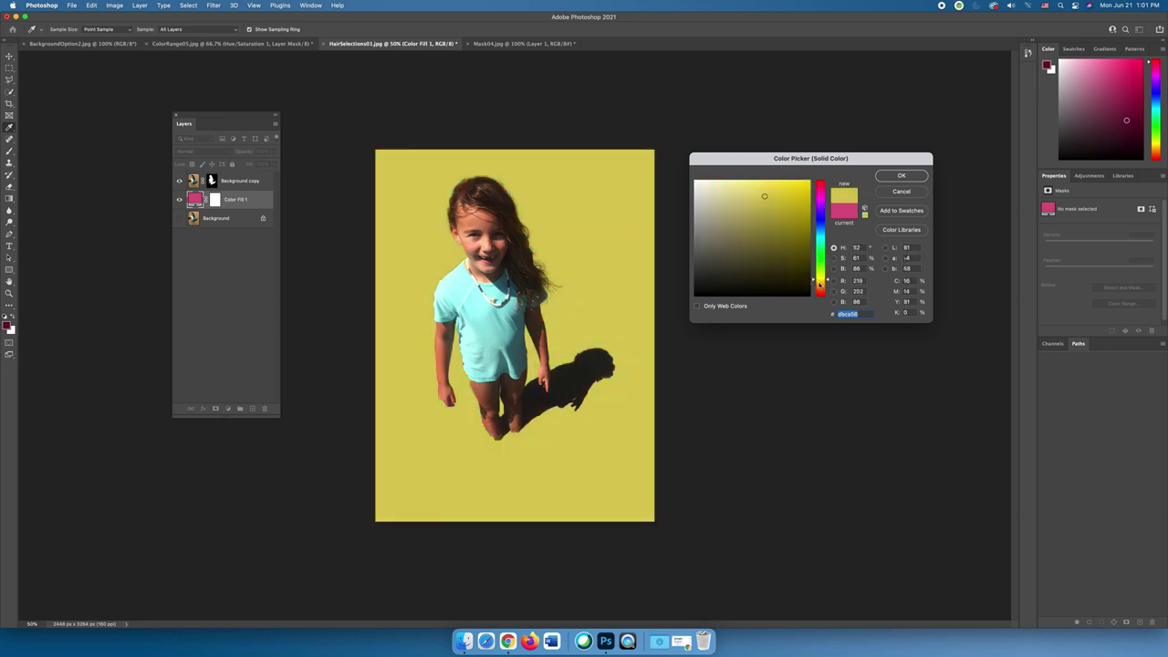
left_click(820, 282)
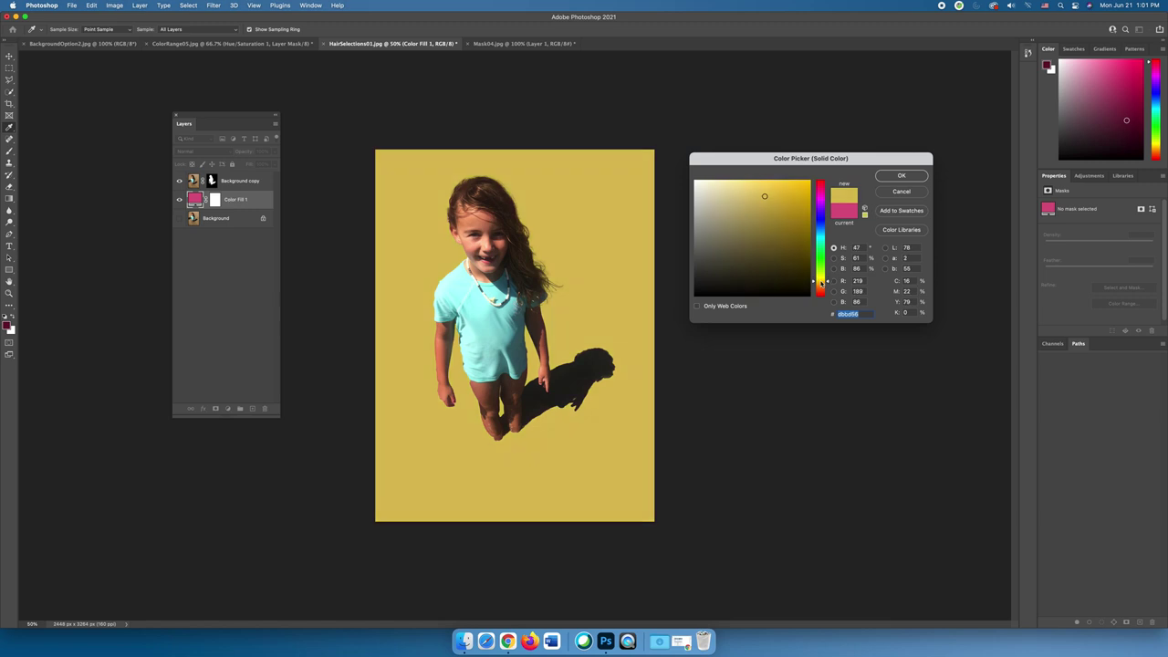